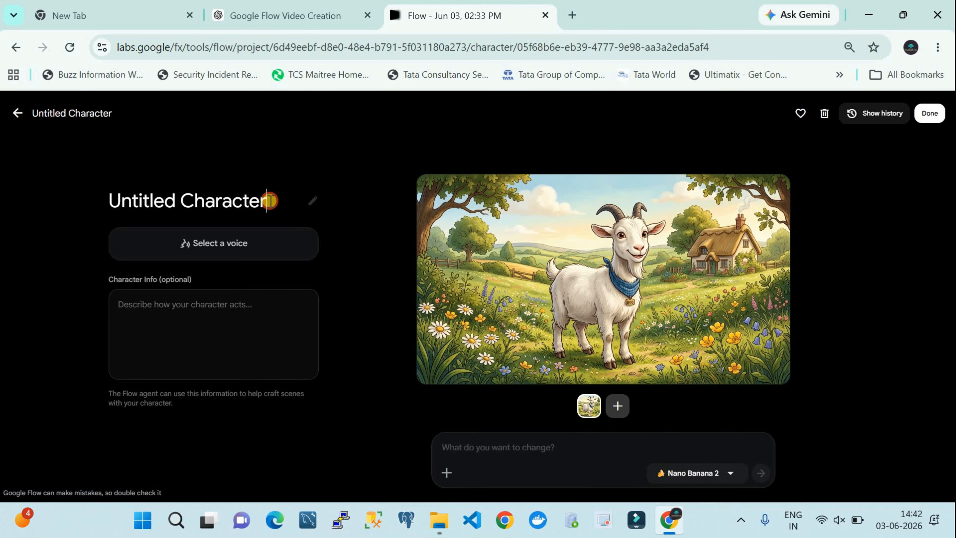
Step: Replace the untitled goat character's name with Bob
key("BackSpace")
key("BackSpace")
key("BackSpace")
key("BackSpace")
key("BackSpace")
key("BackSpace")
key("BackSpace")
key("BackSpace")
key("BackSpace")
key("BackSpace")
key("BackSpace")
key("BackSpace")
key("BackSpace")
key("BackSpace")
key("BackSpace")
key("BackSpace")
key("BackSpace")
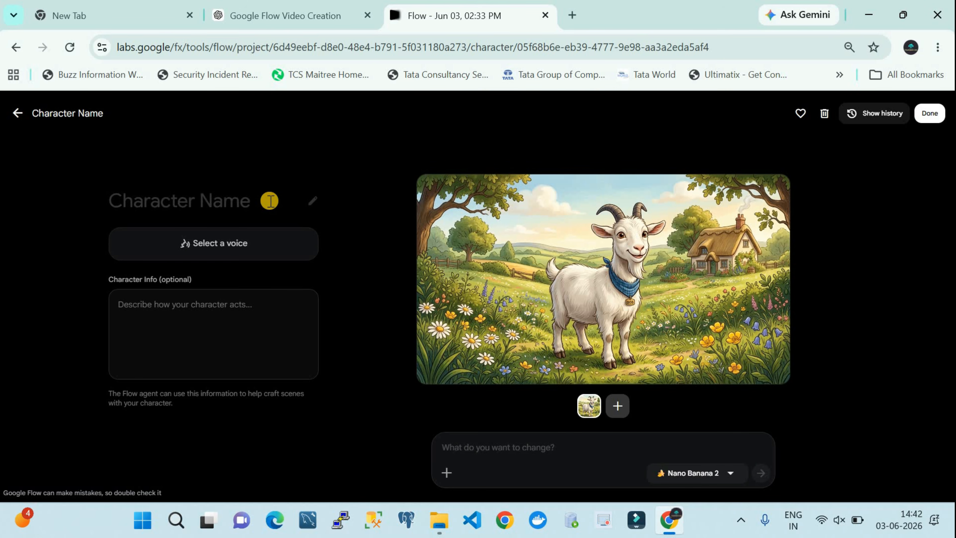
type("Bob")
Step: Assign the Iapetus voice to the Bob character and start editing its character info
left_click(239, 245)
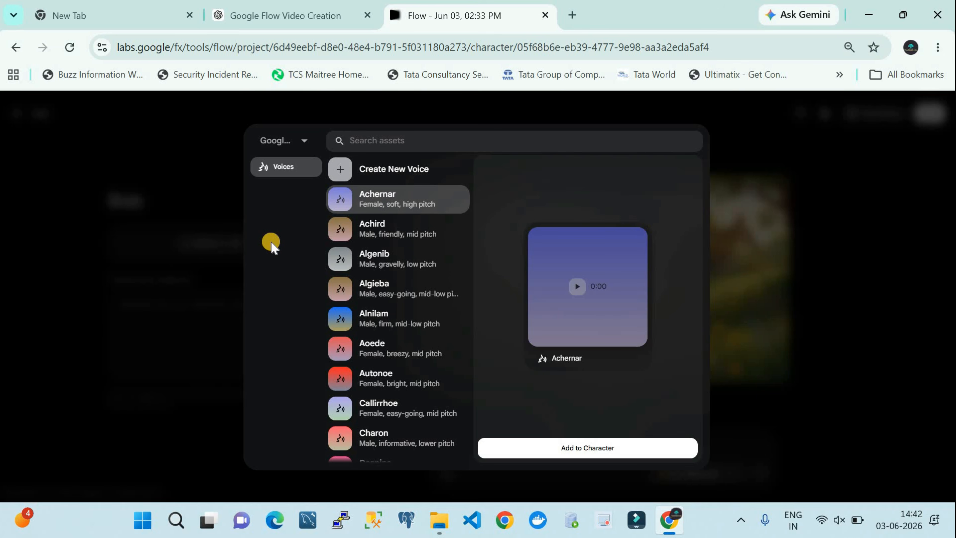
scroll(385, 310, "down", 2)
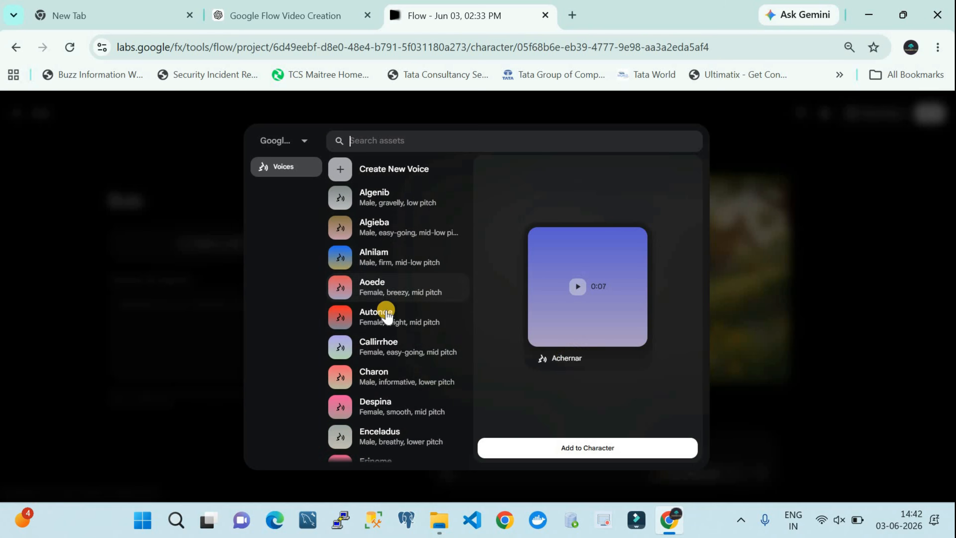
scroll(386, 315, "down", 2)
scroll(386, 315, "up", 2)
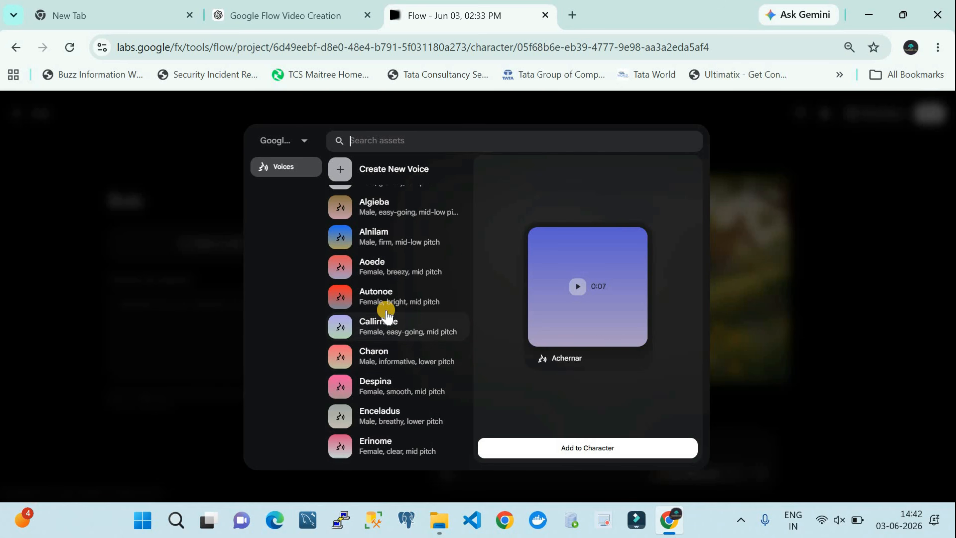
scroll(387, 316, "down", 1)
scroll(386, 312, "down", 3)
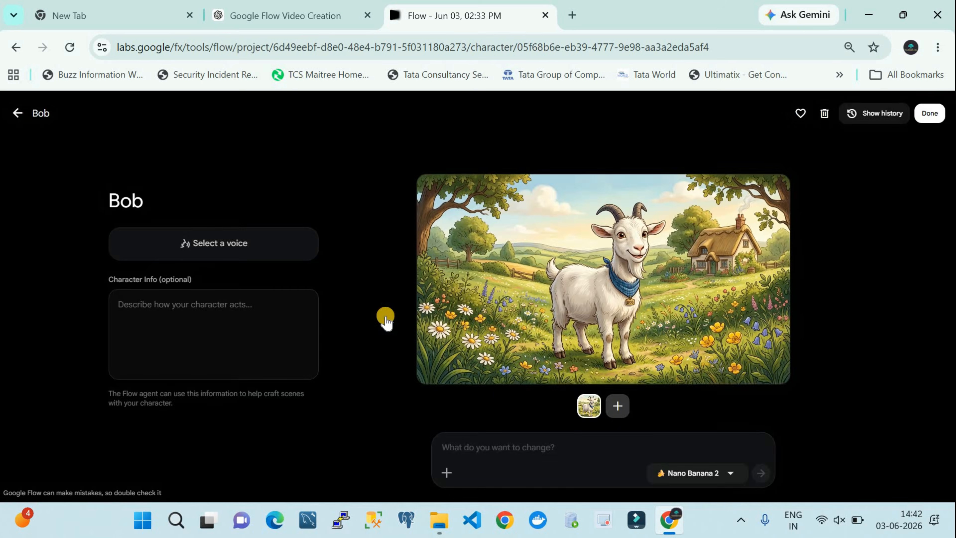
scroll(384, 331, "down", 1)
scroll(391, 363, "down", 1)
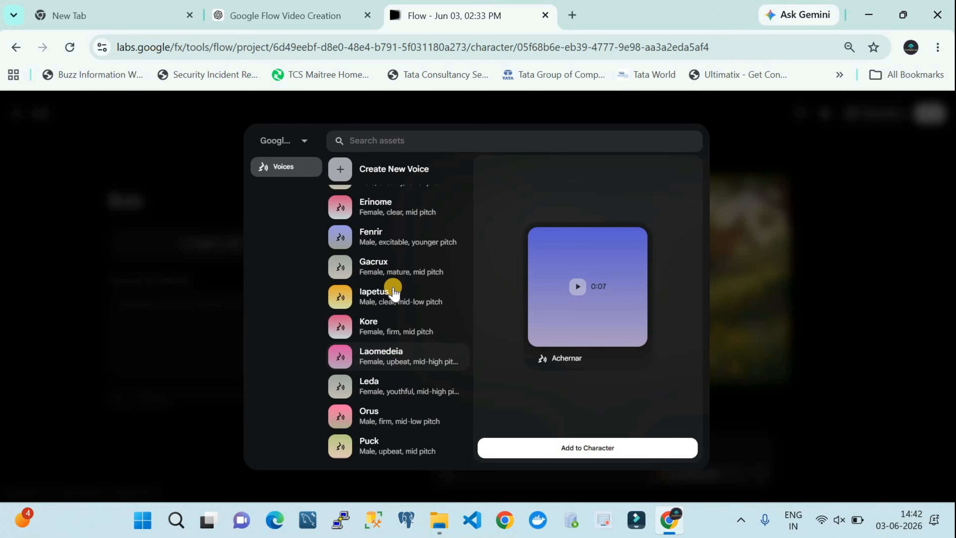
left_click(391, 304)
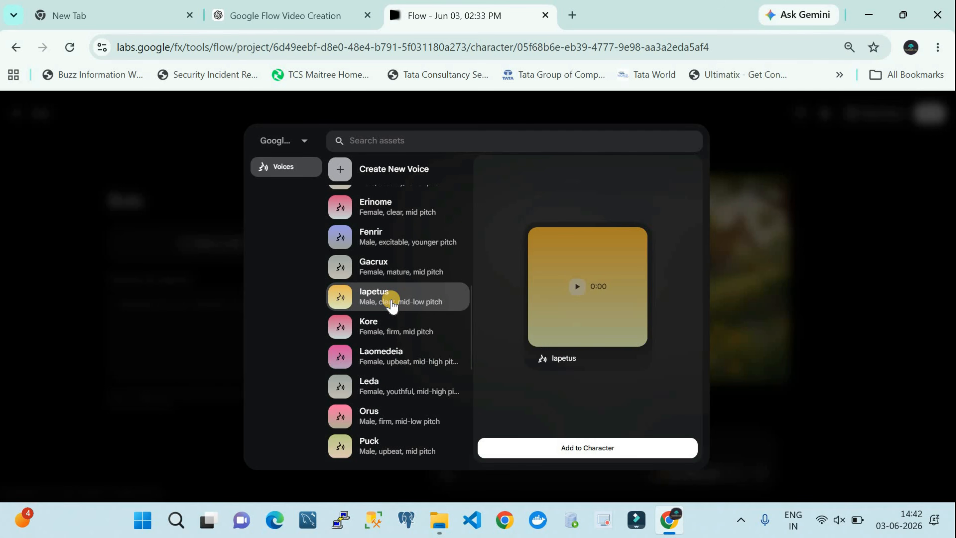
left_click(563, 449)
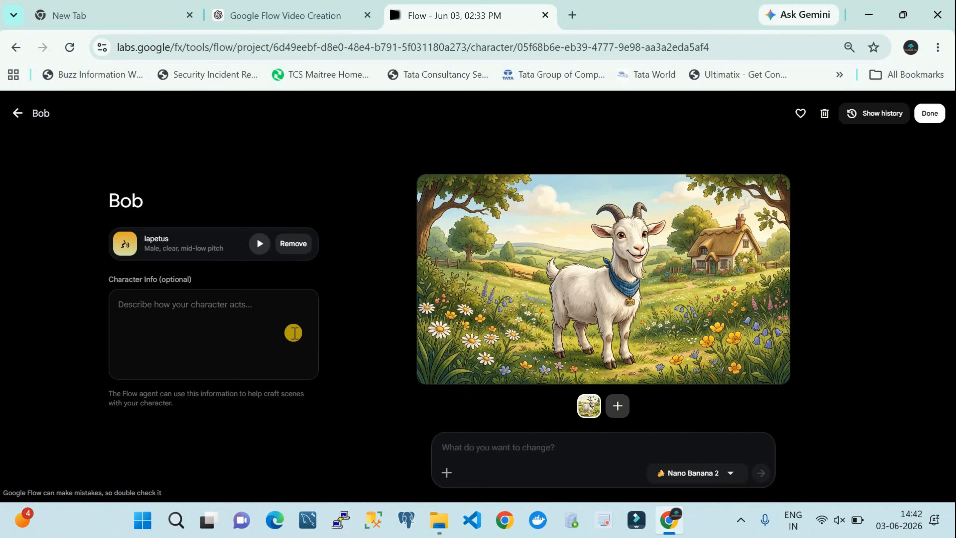
left_click(189, 320)
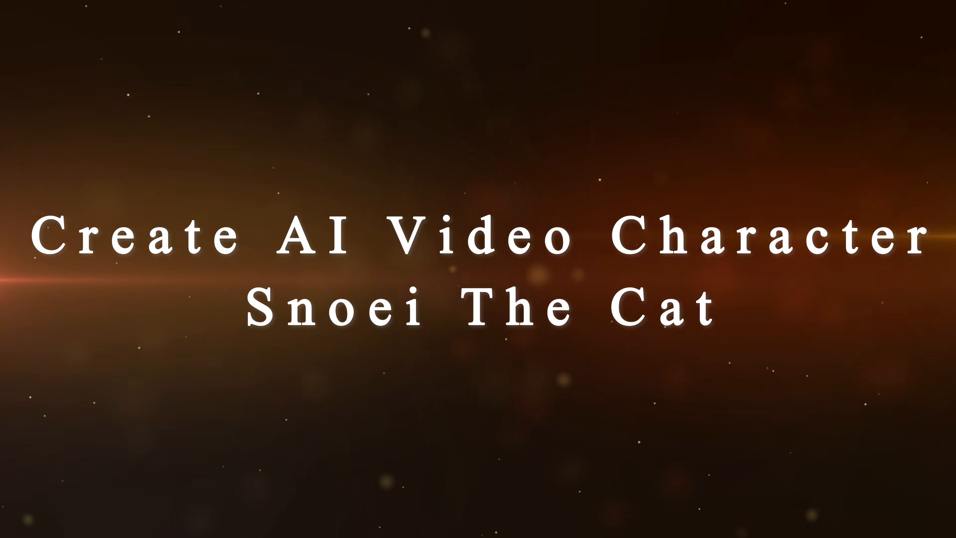
Step: Generate a new character with Nano Banana 2 from the pasted prompt for a cute chubby orange tabby cat named Snoei
left_click(64, 182)
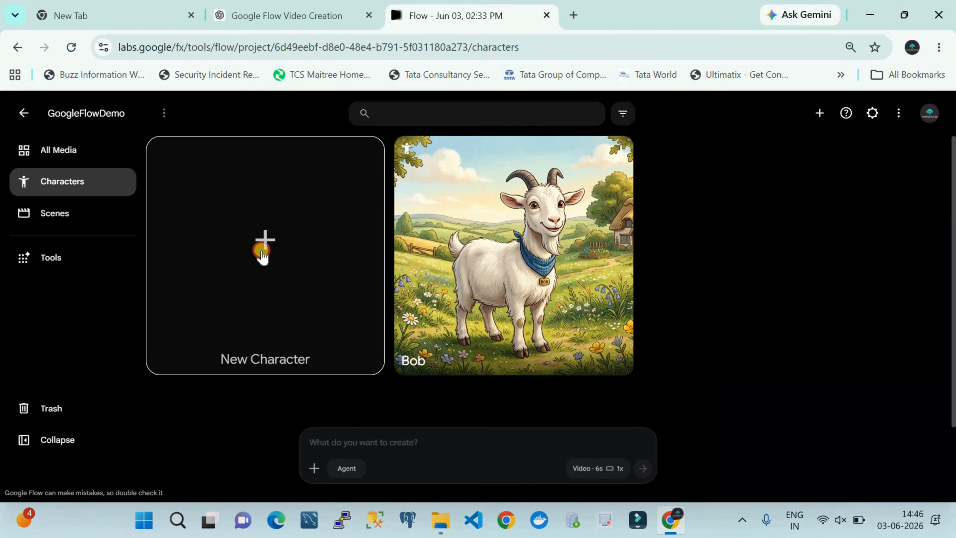
left_click(262, 257)
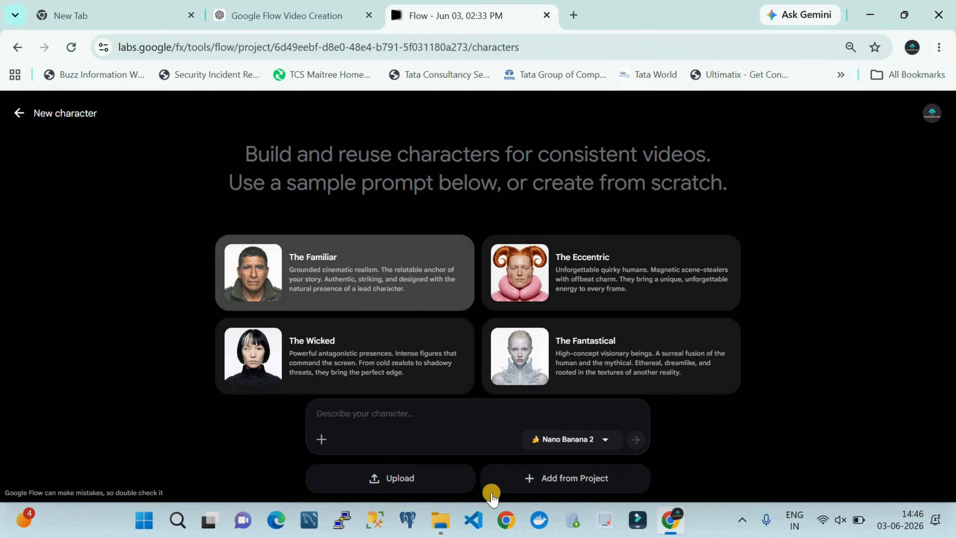
left_click(388, 408)
type("A cute chubby orange tabby cat named Snoei. Round face, fluffy fur, large curious eyes, playful personality, short legs, adorable animated style, highly detailed, consistent appearance.")
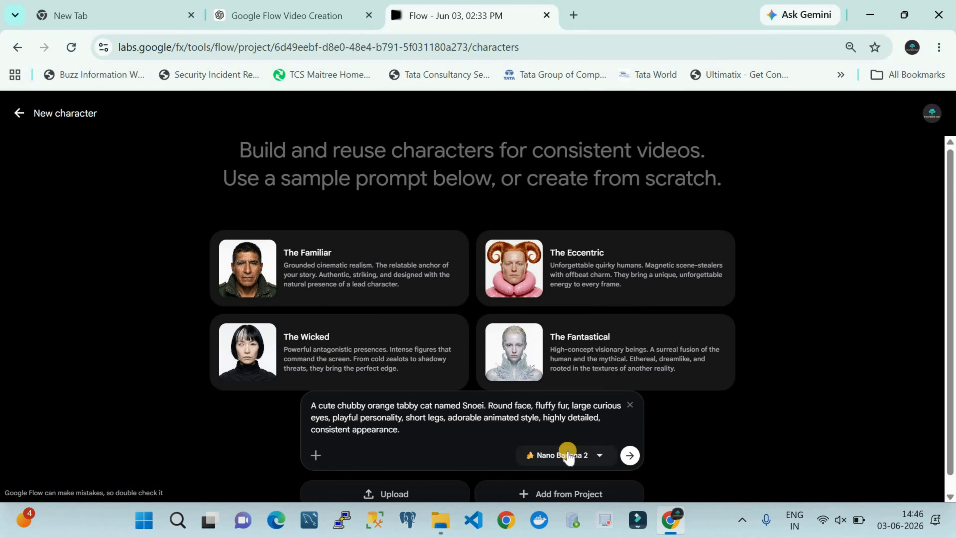
left_click(568, 456)
left_click(565, 429)
left_click(630, 455)
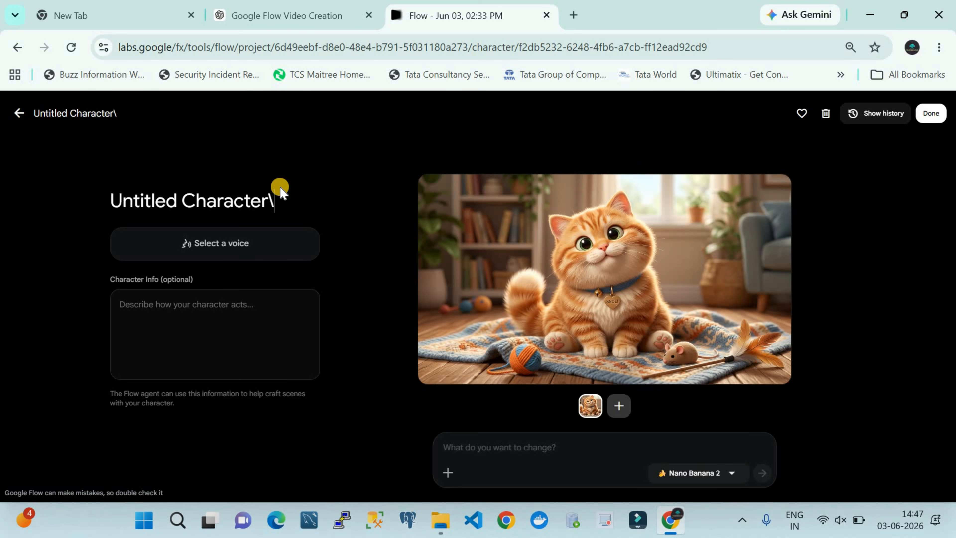
Step: Replace the untitled cat character's name with Snoei
key("BackSpace")
key("BackSpace")
key("BackSpace")
key("BackSpace")
key("BackSpace")
key("BackSpace")
key("BackSpace")
key("BackSpace")
key("BackSpace")
key("BackSpace")
key("BackSpace")
key("BackSpace")
key("BackSpace")
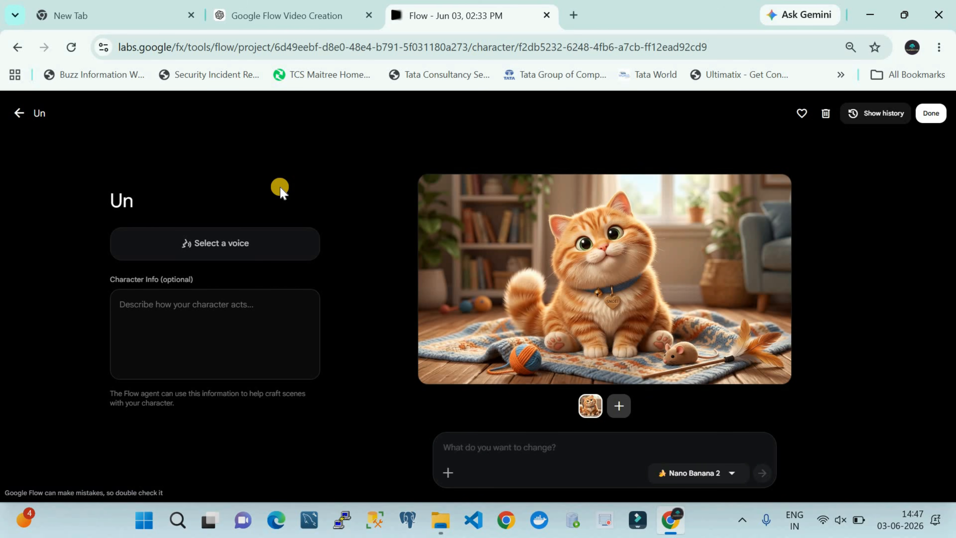
key("BackSpace")
type("Snoel")
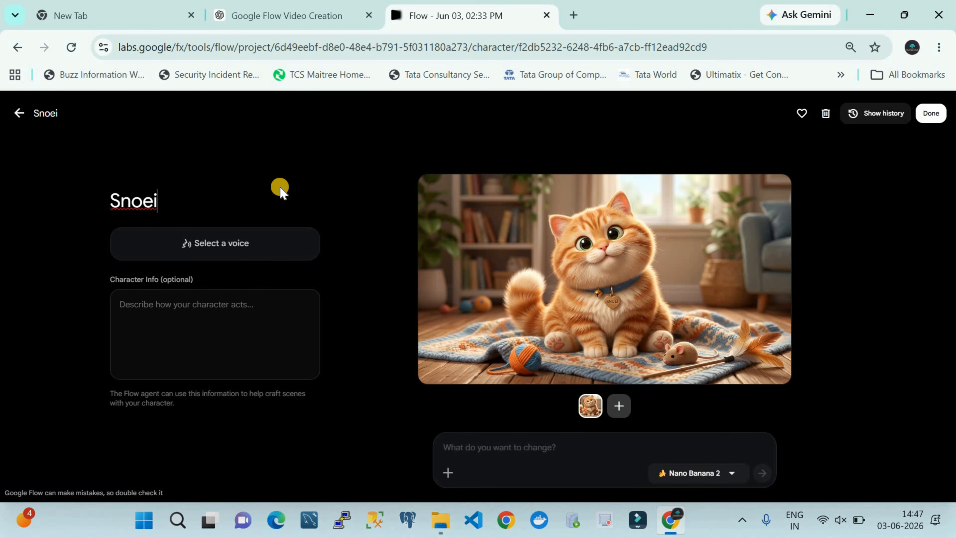
Step: Assign the Aoede voice to the Snoei character
left_click(261, 243)
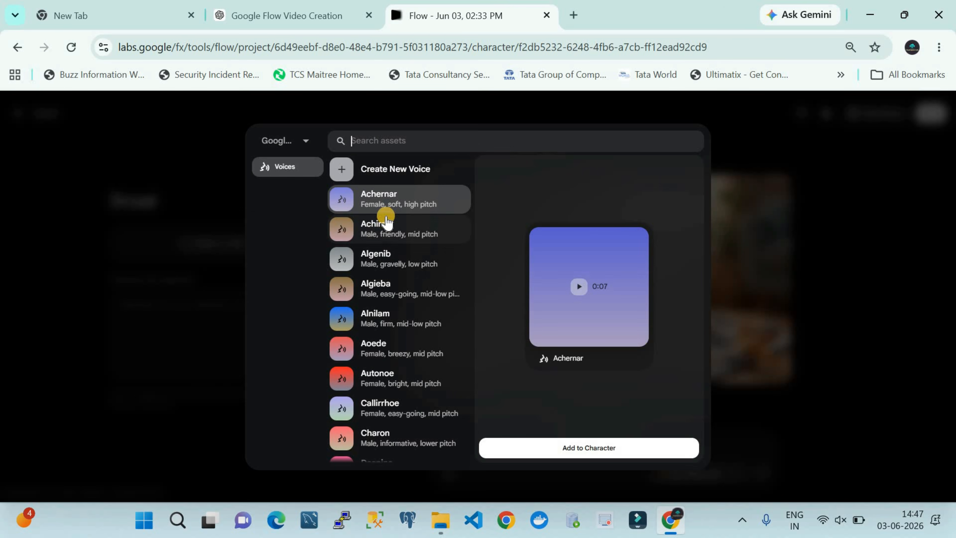
left_click(378, 344)
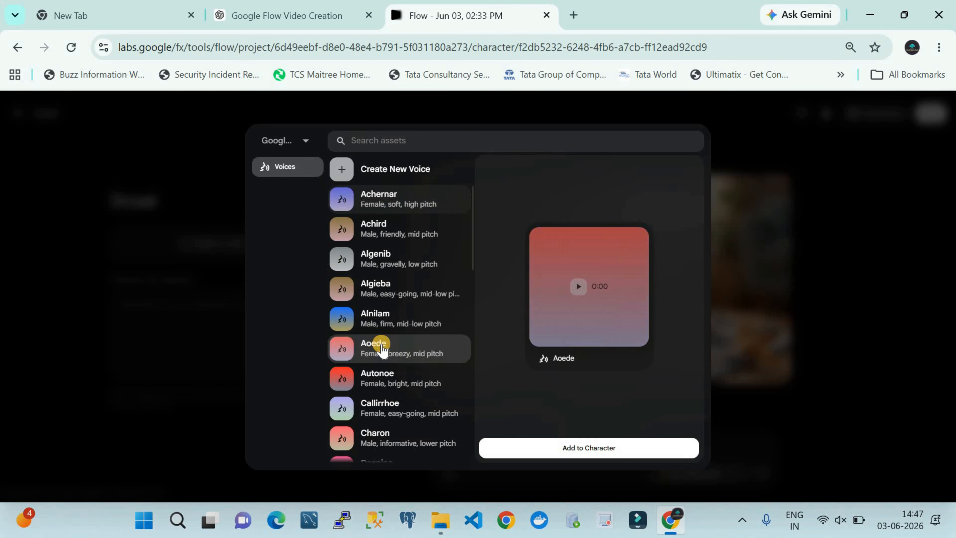
left_click(535, 447)
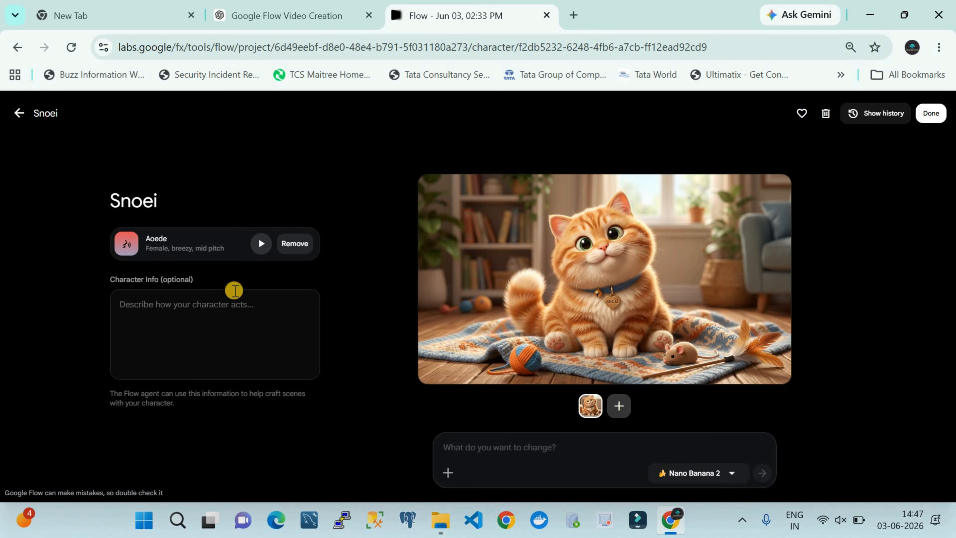
Step: Write a description of how Snoei acts in the character info, beginning with "he is very"
left_click(203, 308)
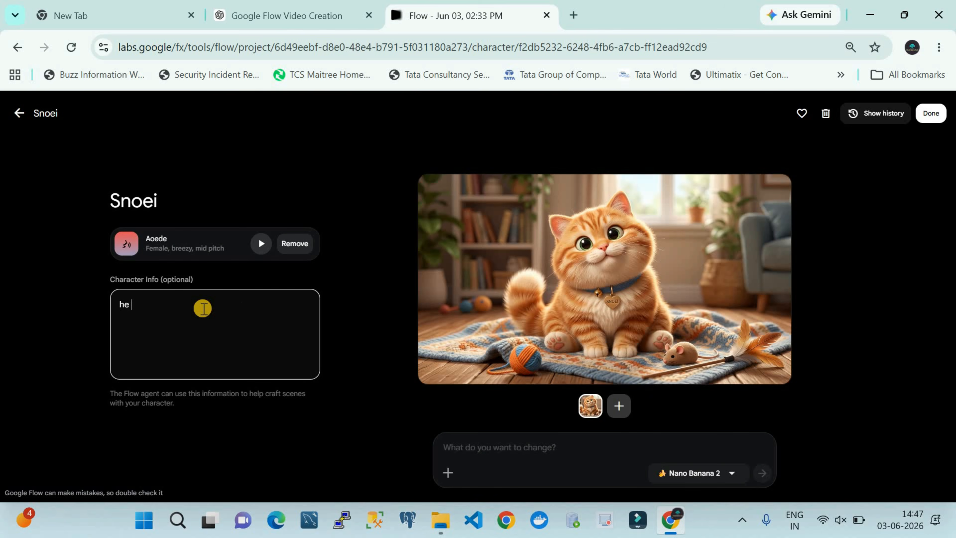
type("he is very impar")
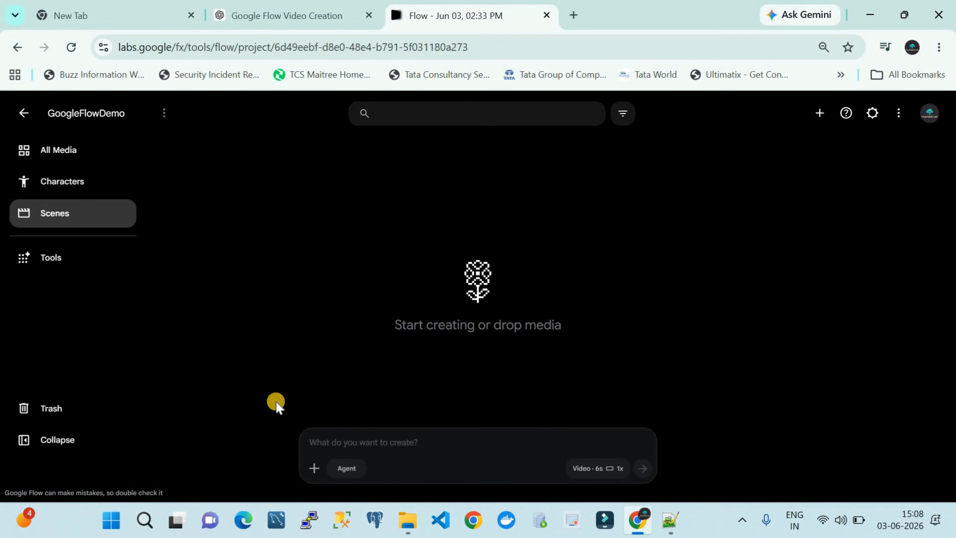
Step: Paste the scene prompt about Bob walking through a peaceful village marketplace as a golden apple rolls past, and review its text
left_click(334, 440)
key("ctrl+v")
scroll(380, 328, "up", 2)
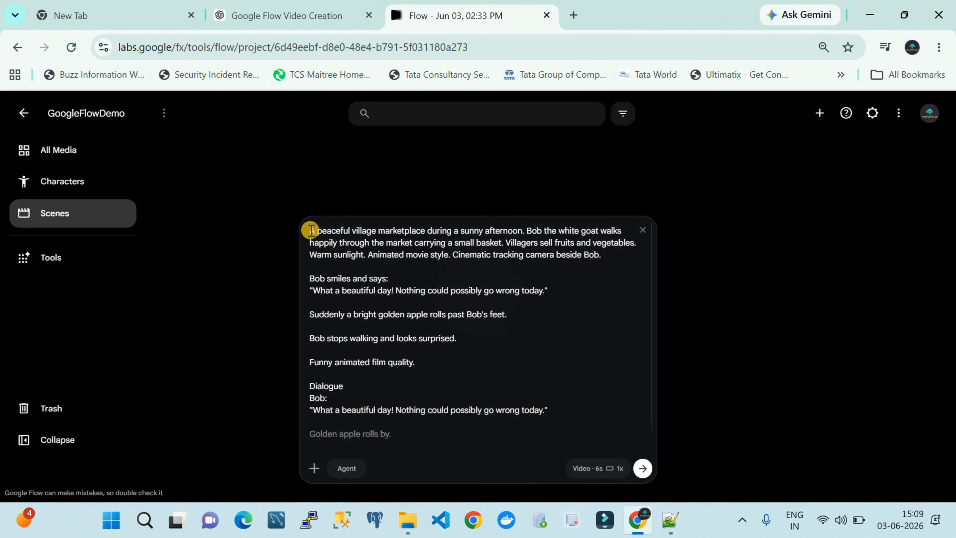
scroll(335, 316, "down", 1)
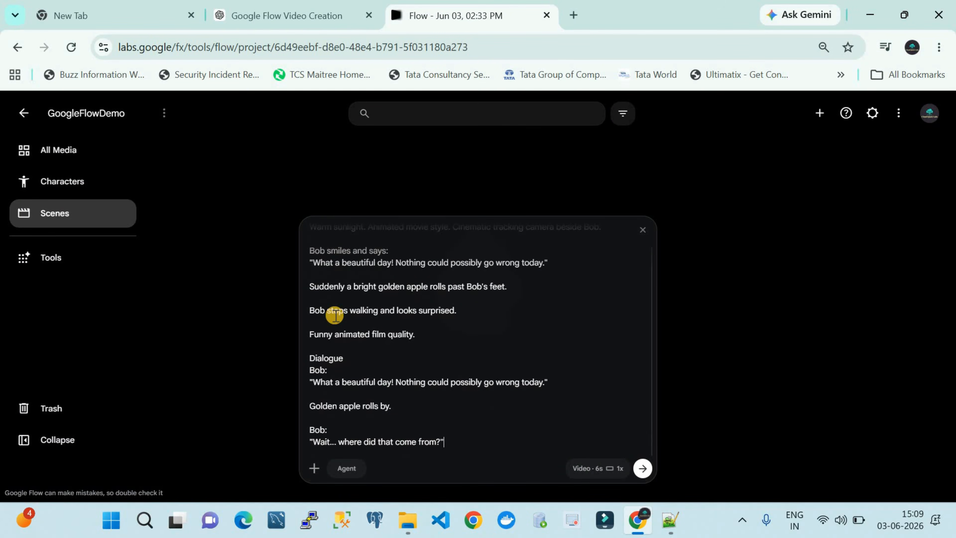
Step: Attach the Snoei and Bob characters to the marketplace scene prompt
left_click(315, 471)
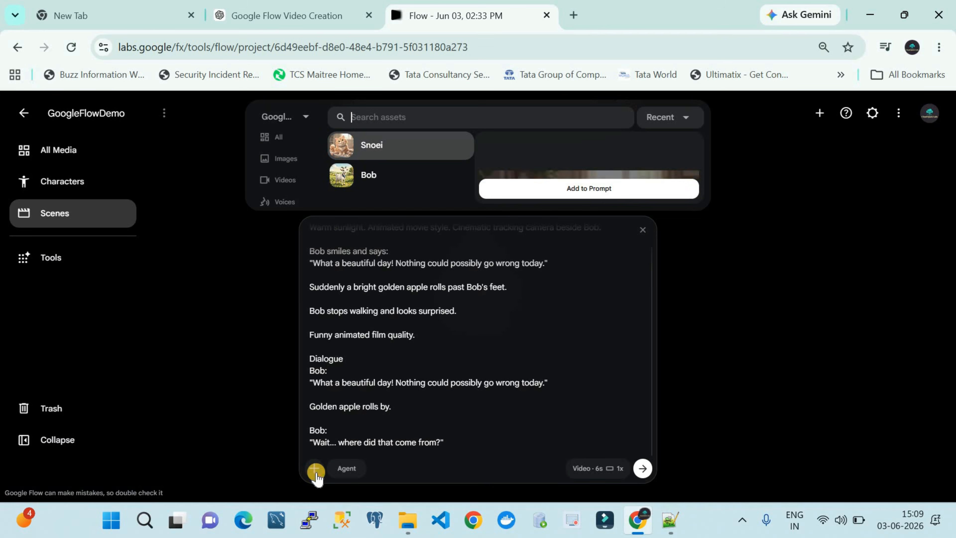
left_click(370, 147)
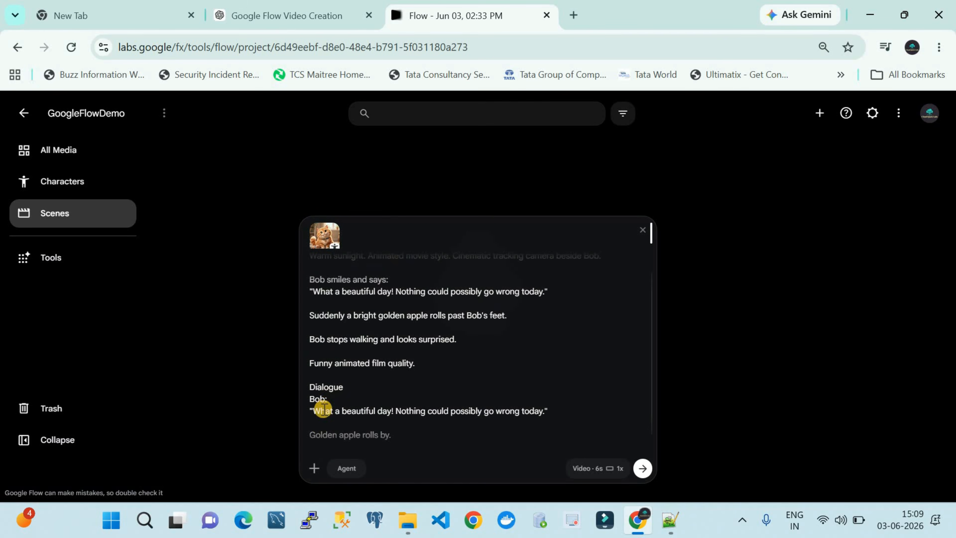
left_click(314, 468)
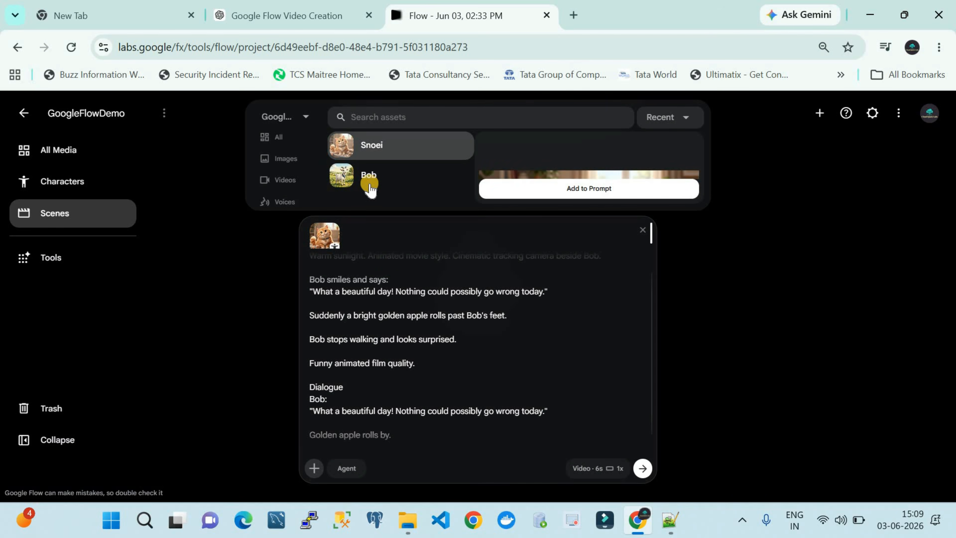
left_click(482, 202)
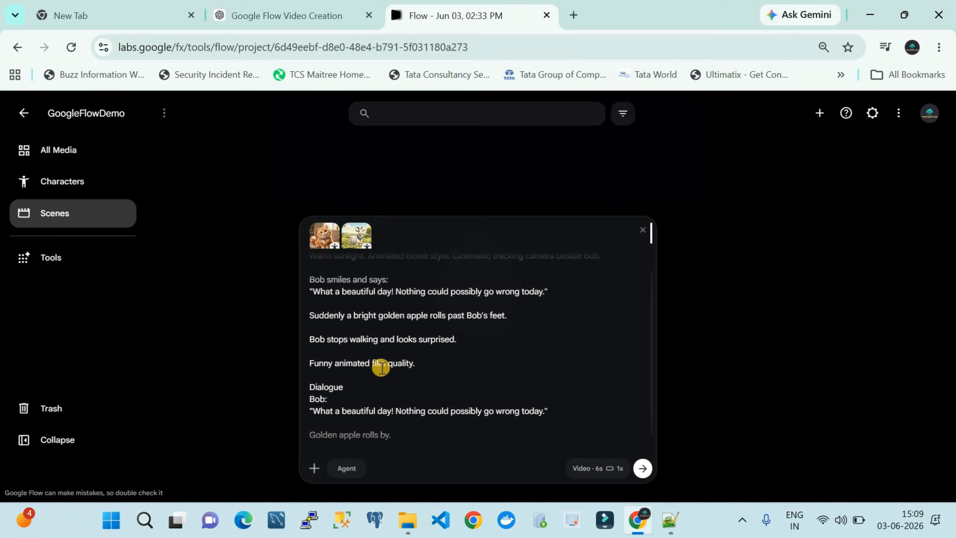
Step: Choose the Omni Flash model for the 6-second 16:9 video and generate the marketplace scene
left_click(611, 471)
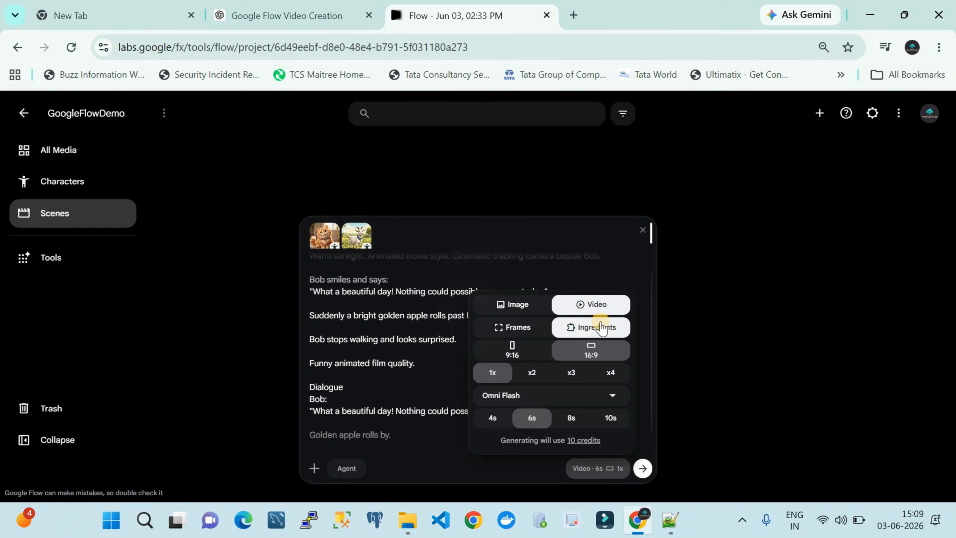
left_click(555, 396)
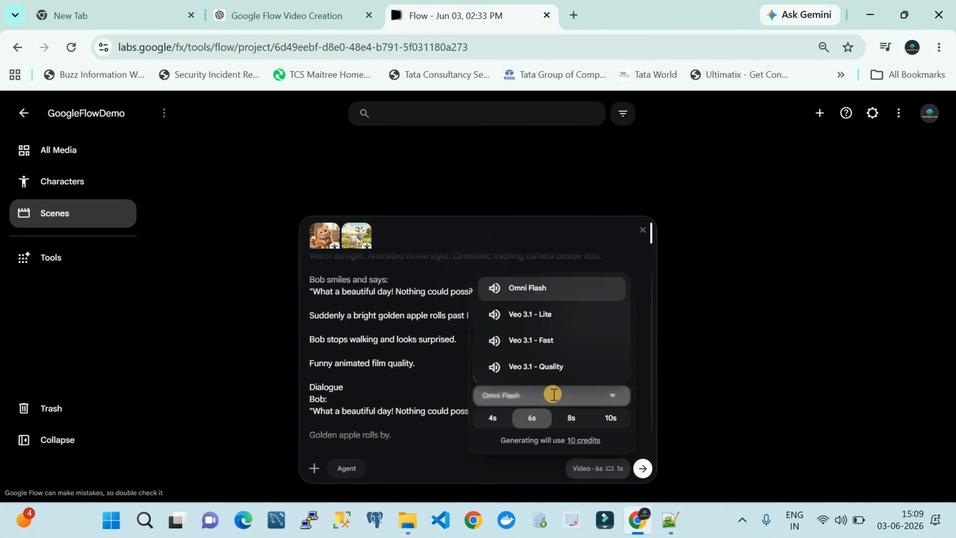
left_click(531, 293)
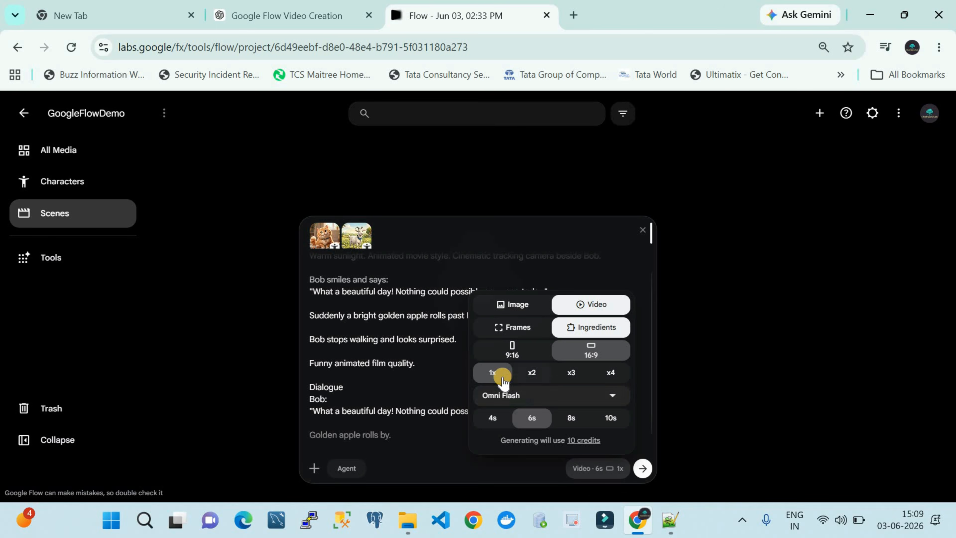
left_click(641, 470)
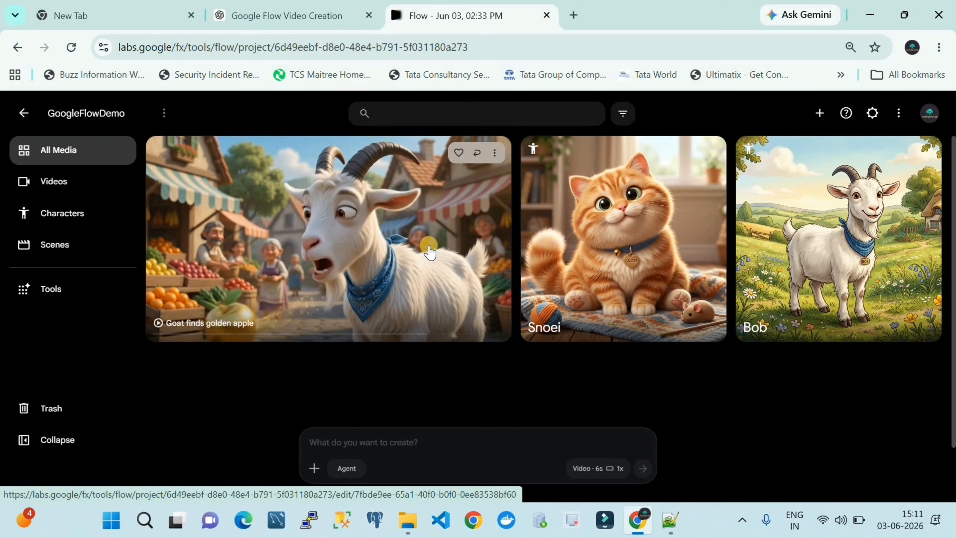
Step: Preview the generated marketplace video of the goat and rename it as scene-1
left_click(429, 245)
left_click(401, 301)
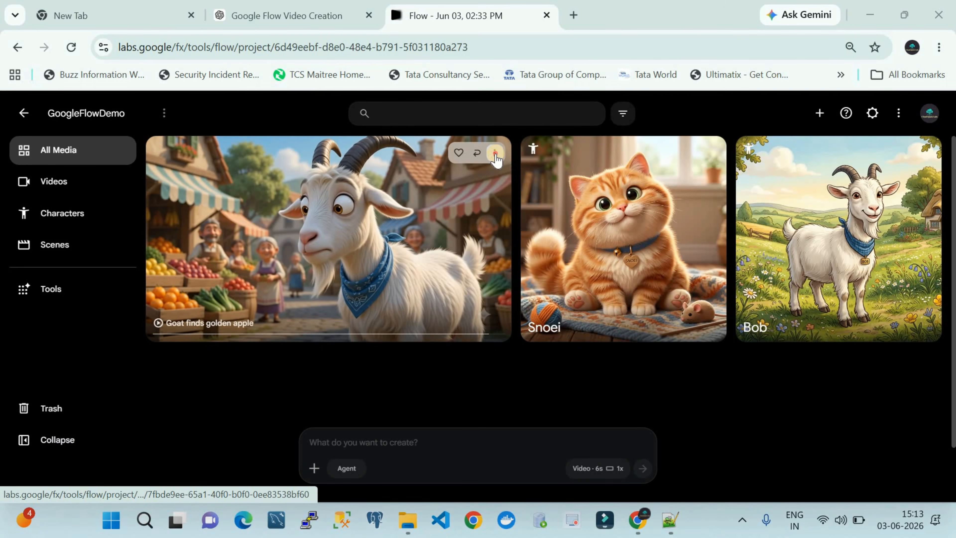
left_click(495, 153)
left_click(480, 253)
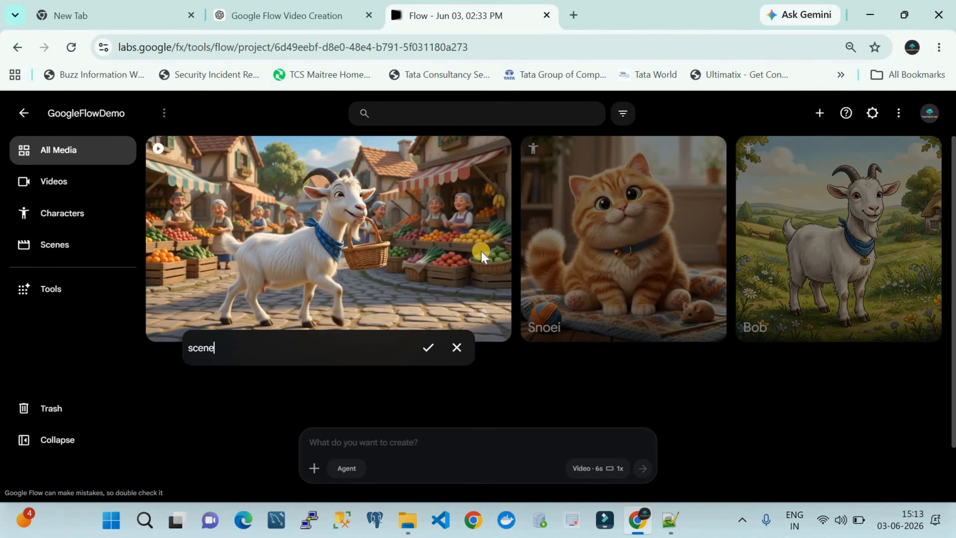
type("scene-1")
key("Return")
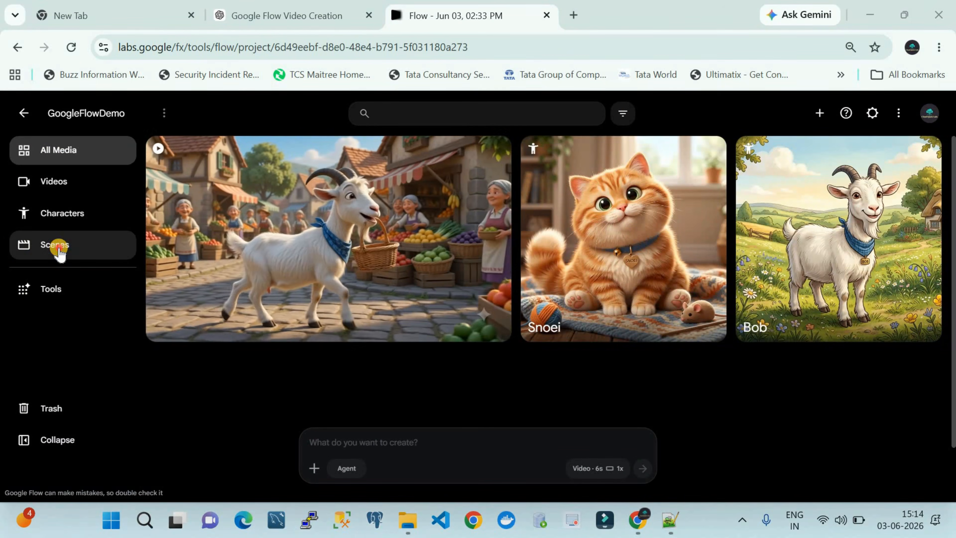
Step: In Scenes, paste the prompt about Snoei noticing the golden apple rolling through the marketplace and attach the Snoei and Bob characters
left_click(57, 245)
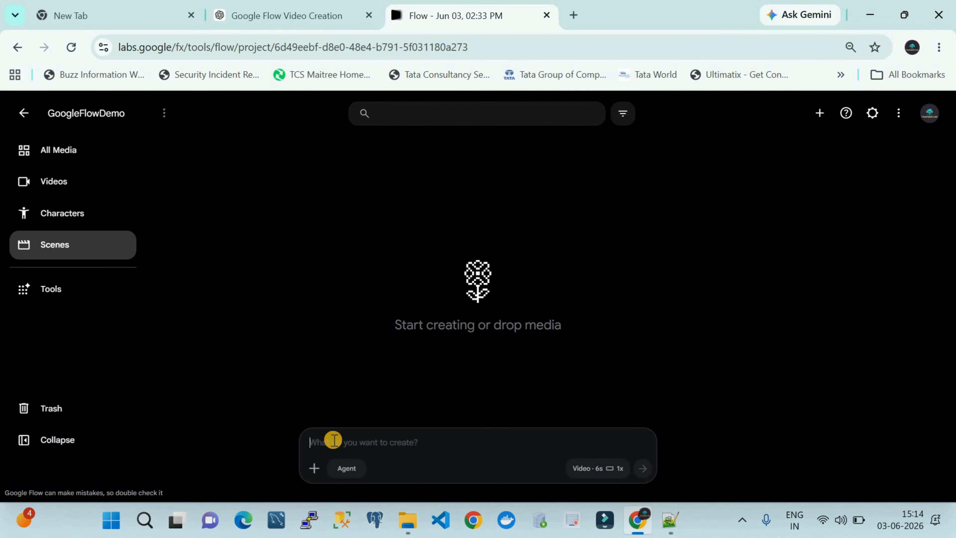
key("ctrl+v")
left_click(315, 470)
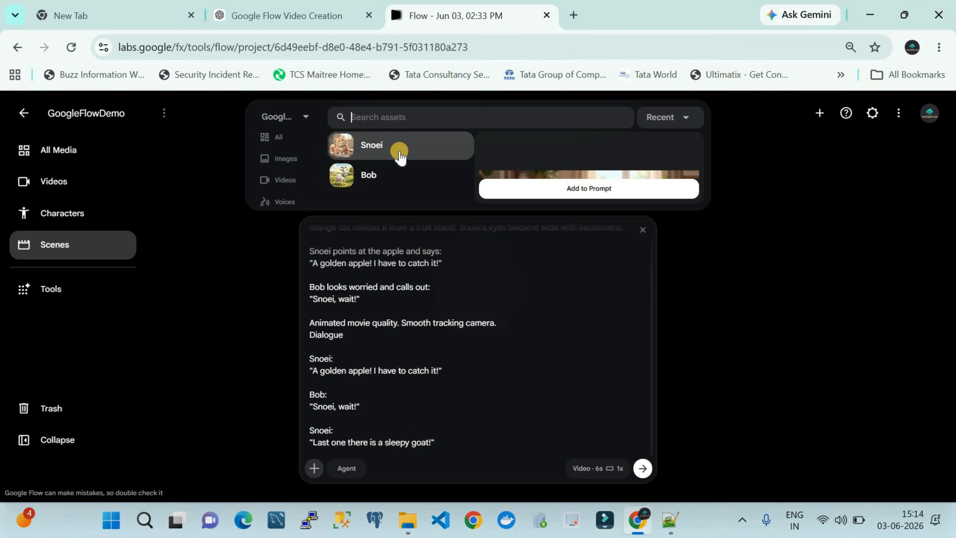
left_click(400, 152)
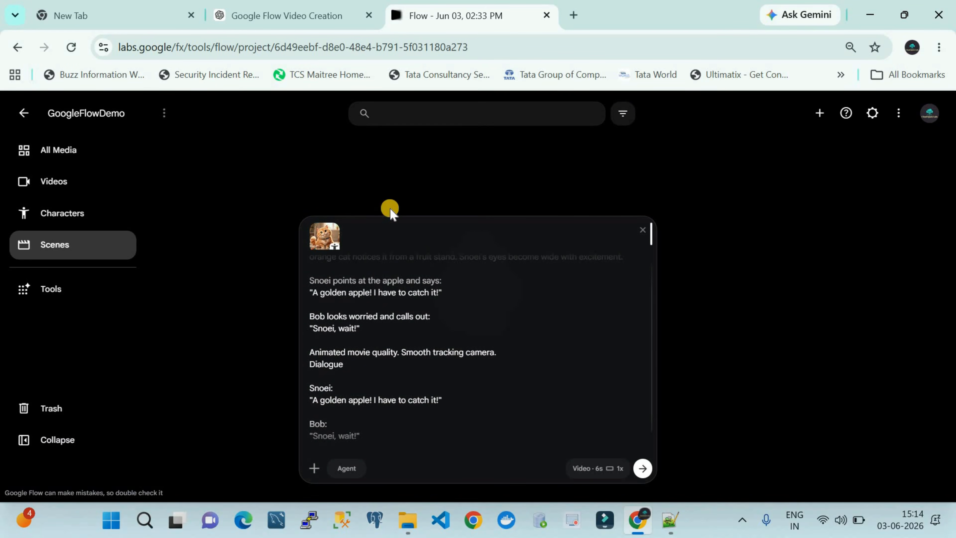
left_click(323, 471)
left_click(371, 183)
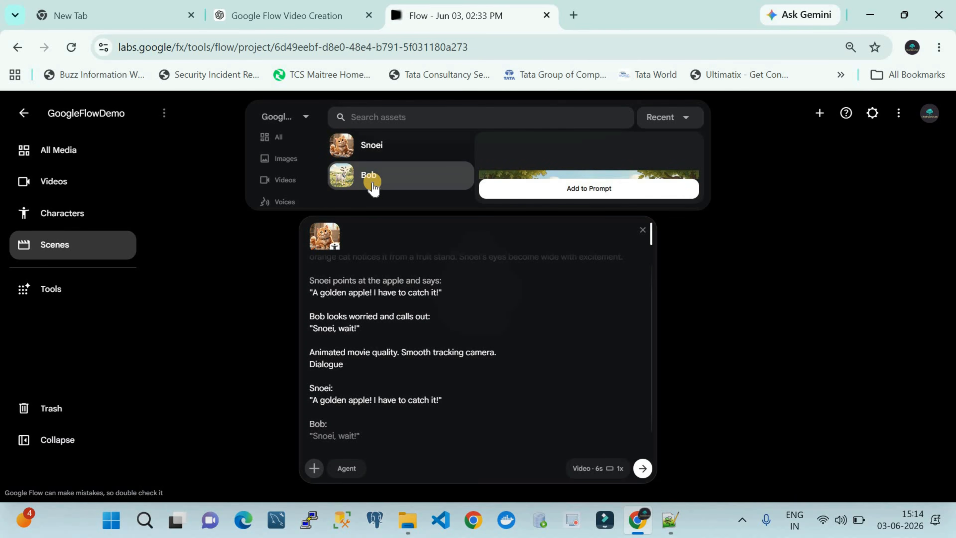
left_click(548, 190)
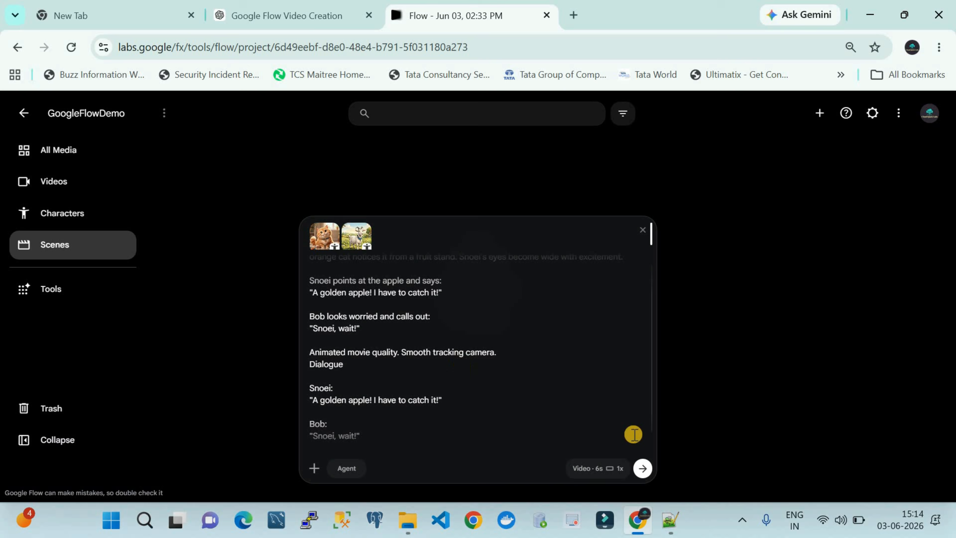
Step: Check the Omni Flash 6-second 16:9 video settings, generate the scene of Snoei spotting the golden apple, and play the result
left_click(614, 469)
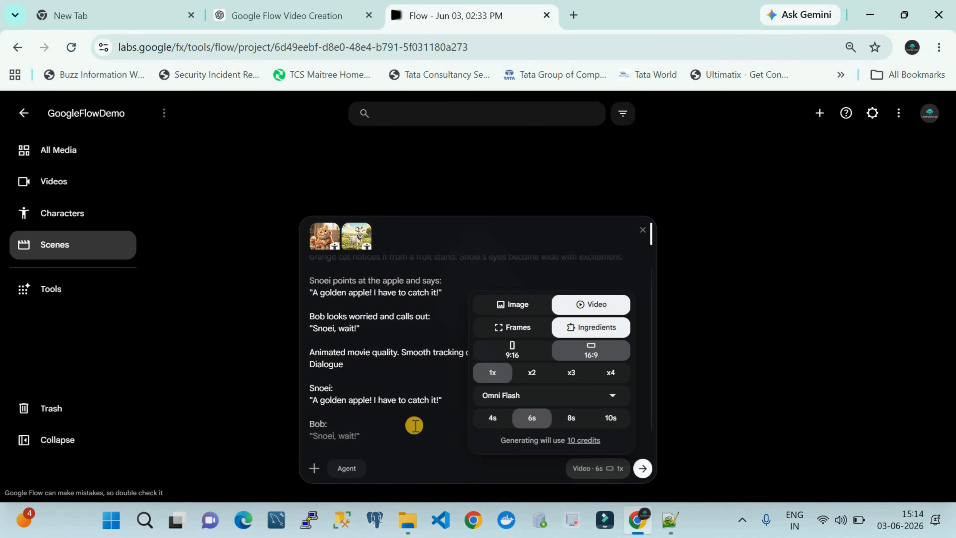
left_click(376, 348)
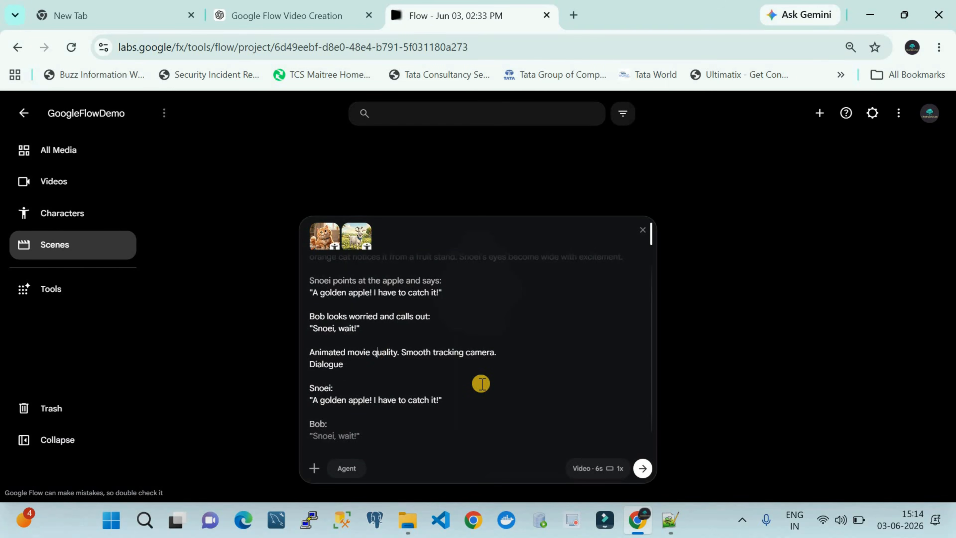
scroll(481, 383, "down", 1)
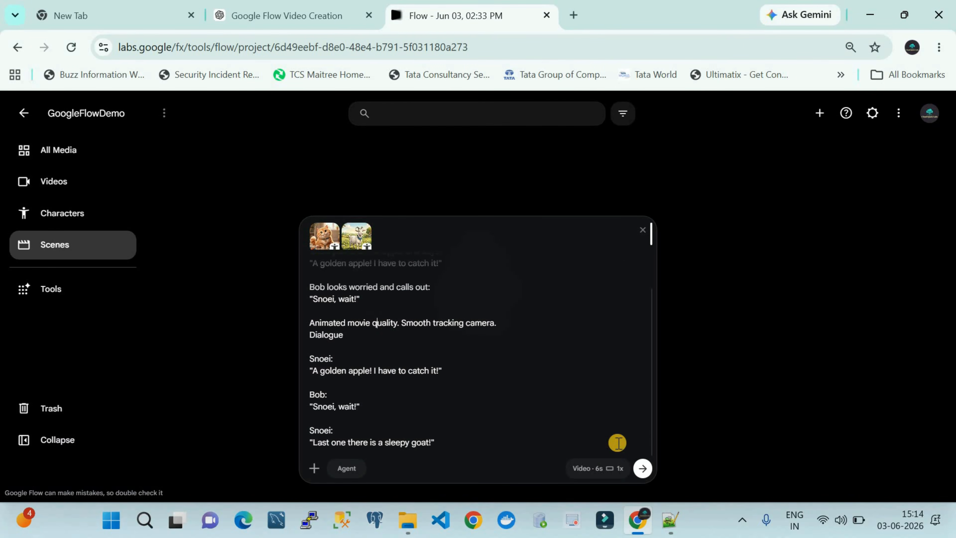
left_click(643, 468)
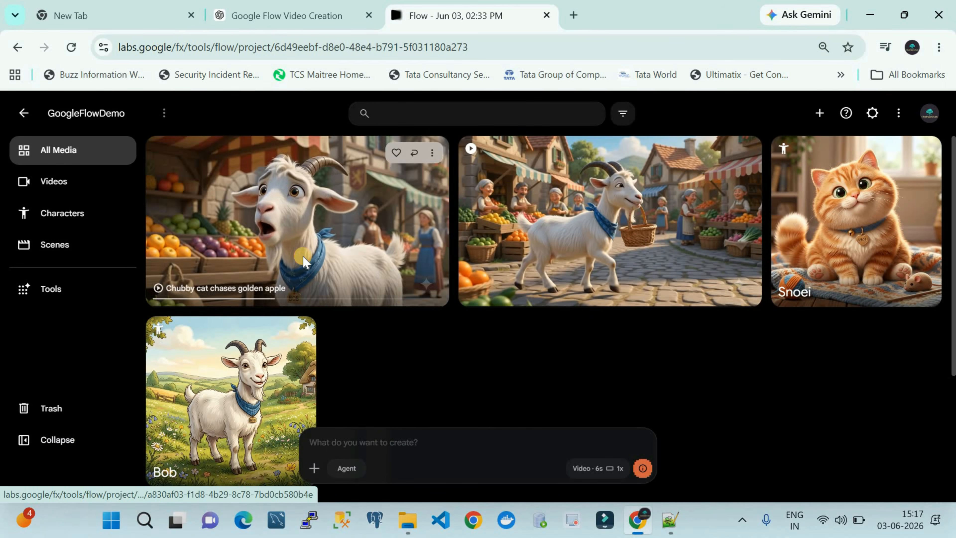
left_click(304, 260)
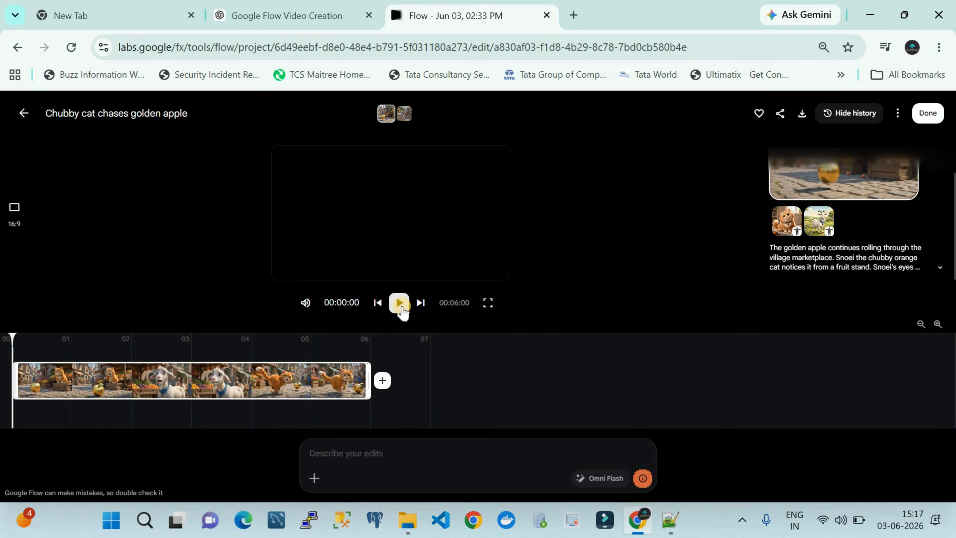
left_click(400, 304)
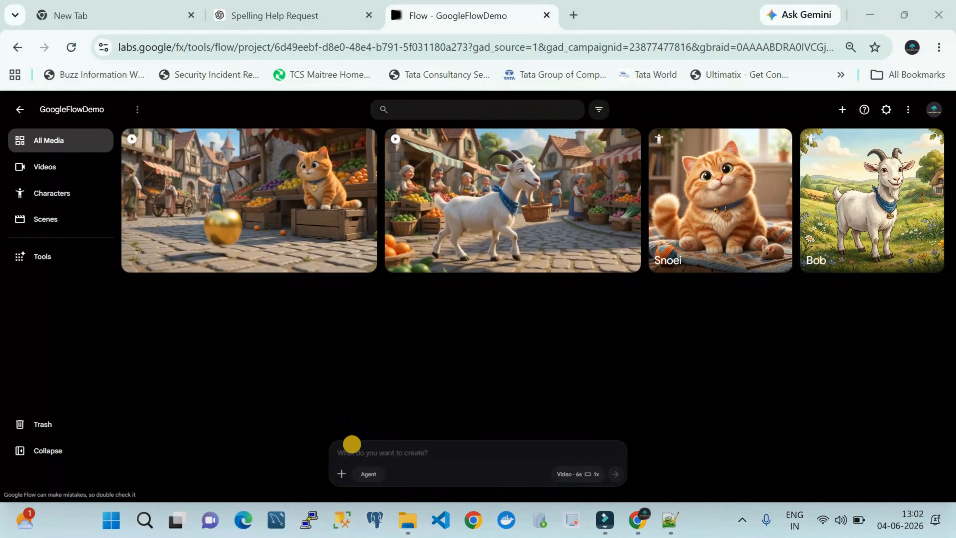
Step: Attach the Snoei and Bob characters to a new, empty video prompt
left_click(341, 473)
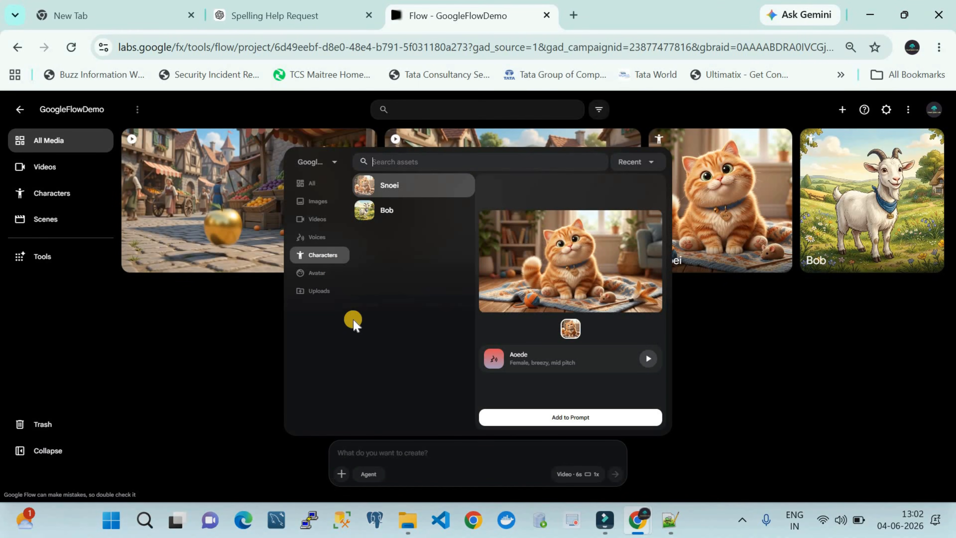
left_click(311, 242)
left_click(315, 258)
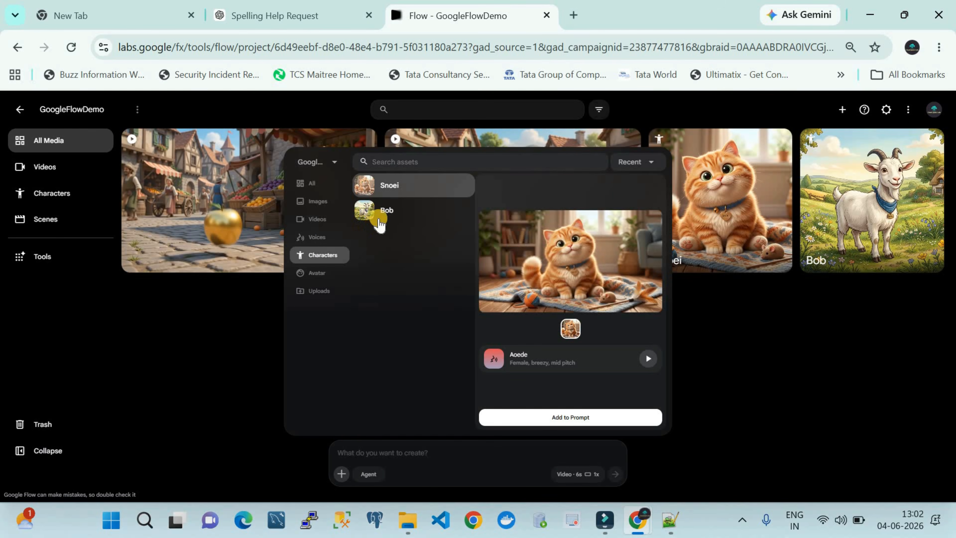
left_click(386, 183)
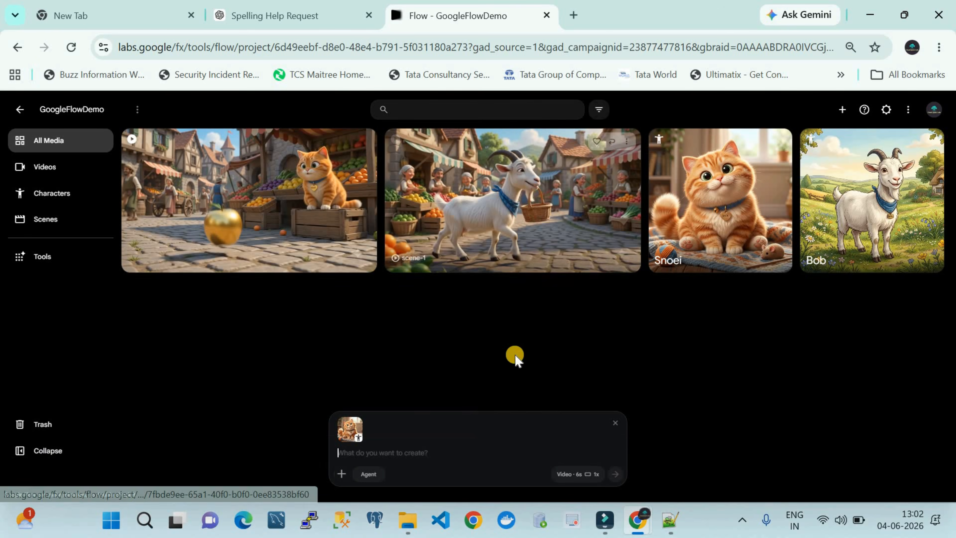
left_click(346, 473)
left_click(382, 184)
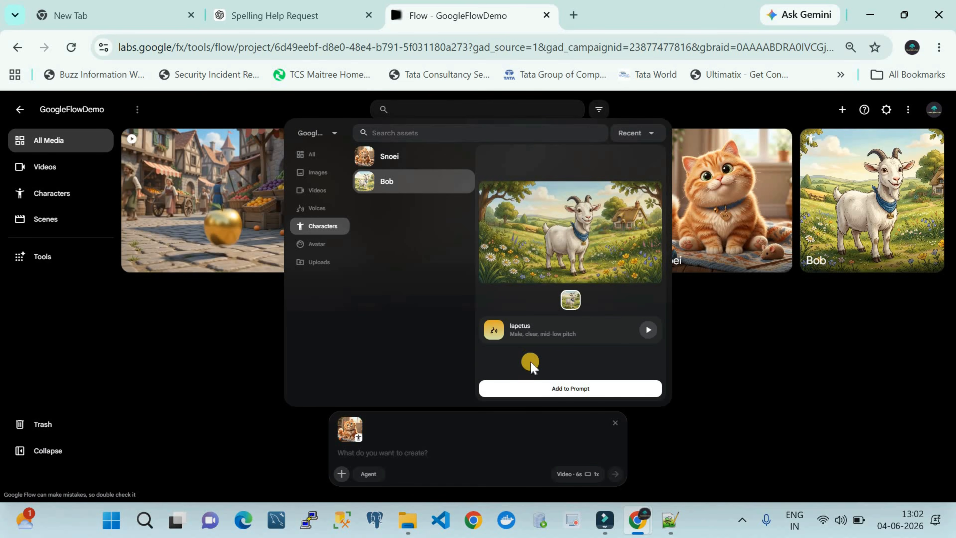
left_click(532, 388)
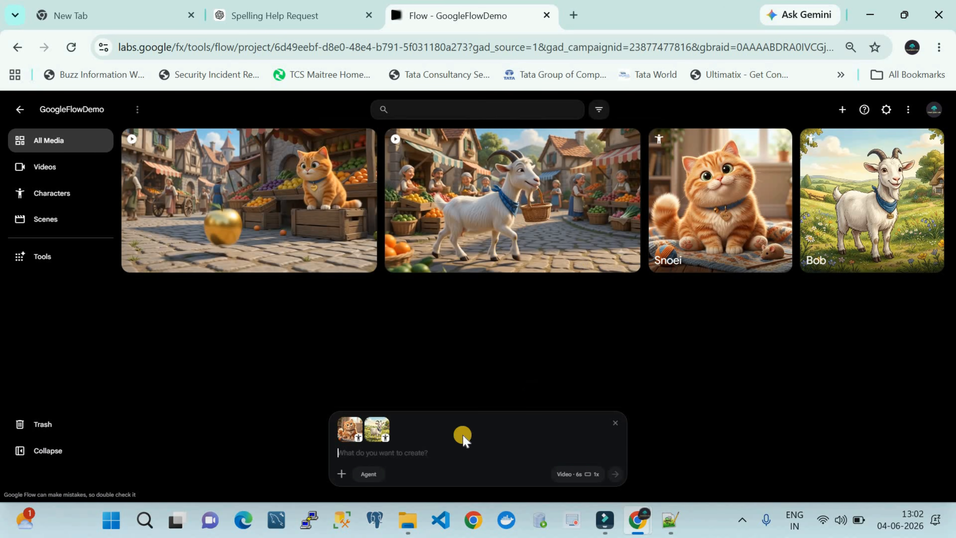
Step: Generate a video from the pasted prompt about Snoei and Bob chasing the faster-rolling golden apple, and open the resulting video
left_click(375, 453)
type("The golden apple rolls faster through the marketplace. Snoei runs after it at full speed. Bob chases behind trying to catch up. Villagers move out of the way.  Snoei shouts: \"I'm gaining on it!\"  Bob replies while running: \"I don't think that's how apples work!\"  Comedy animated movie style. Fast camera movement.  Snoei: \"I'm gaining on it!\"  Bob: \"I don't think that's how apples work!\"")
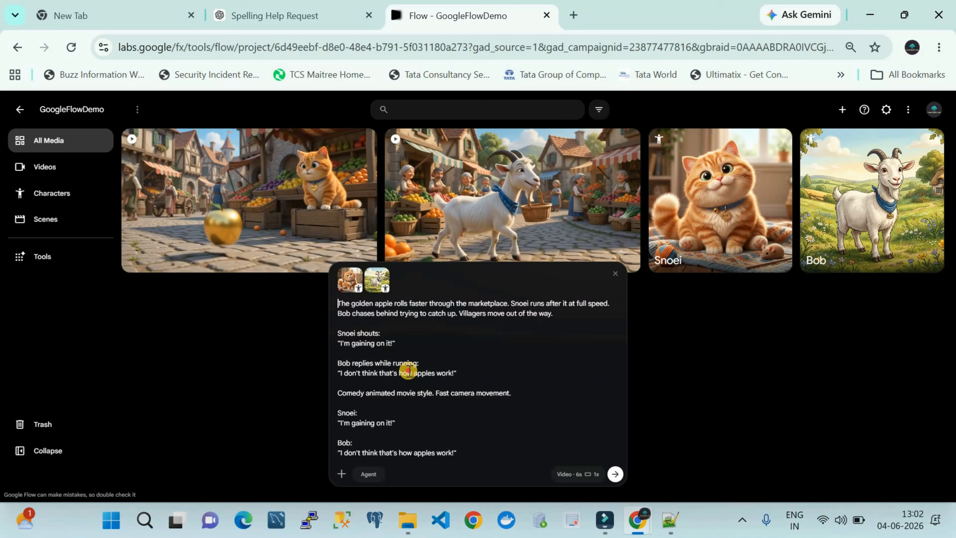
left_click_drag(407, 372, 475, 453)
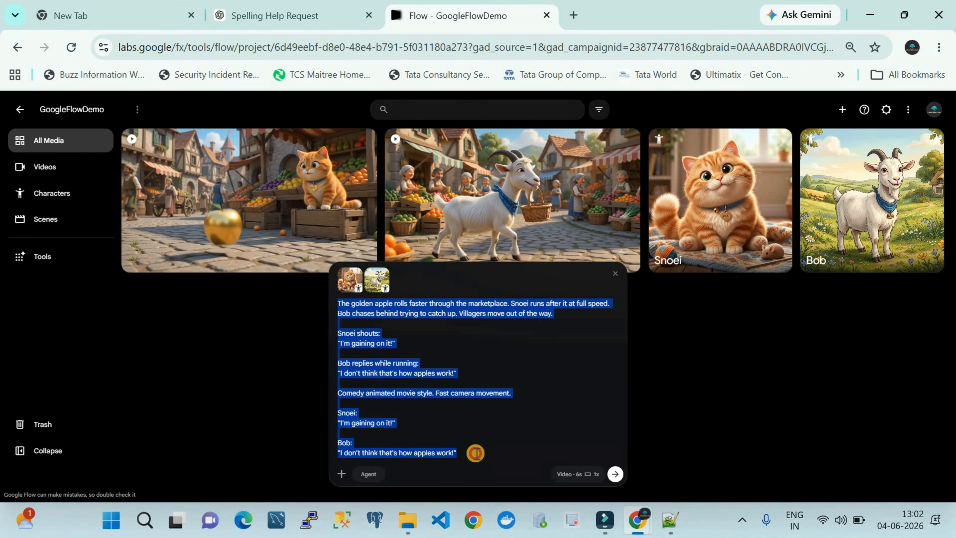
left_click(451, 410)
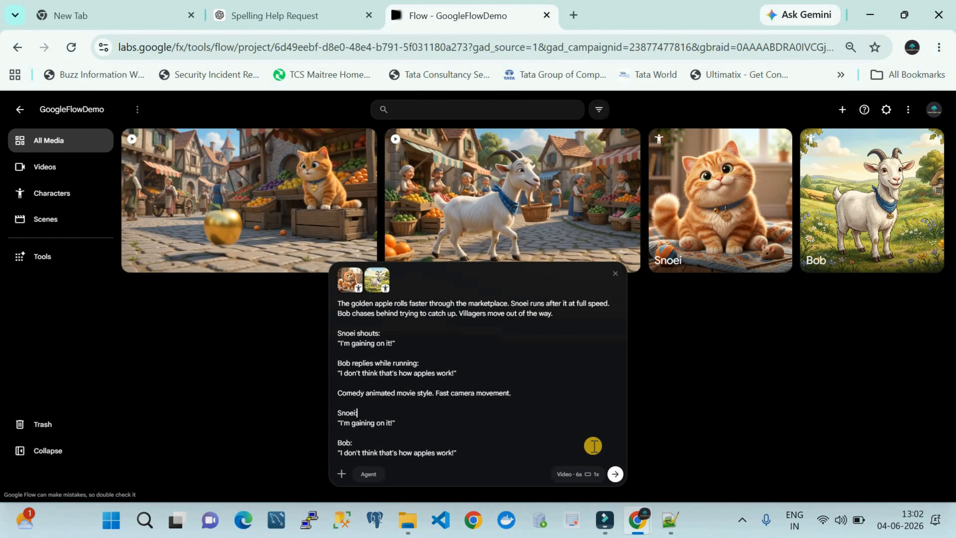
left_click(613, 474)
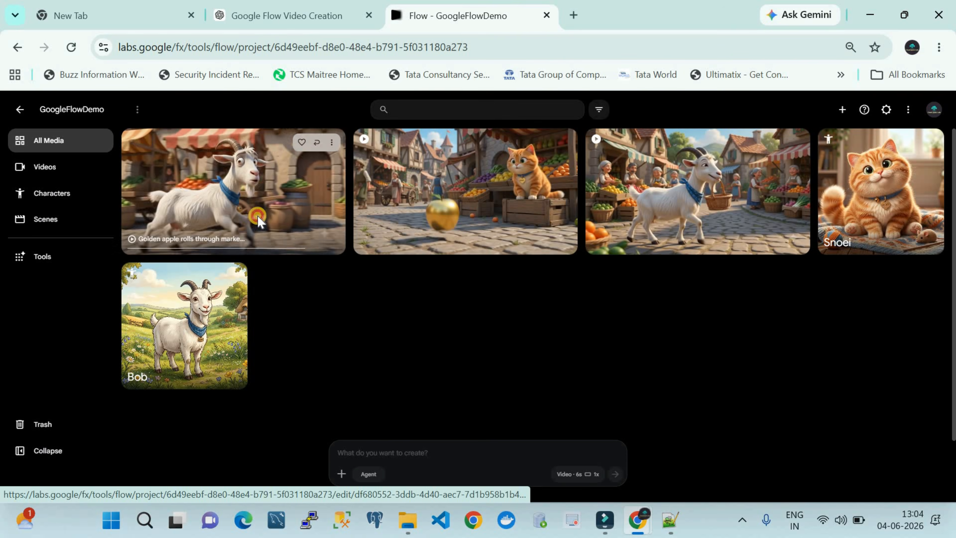
left_click(258, 217)
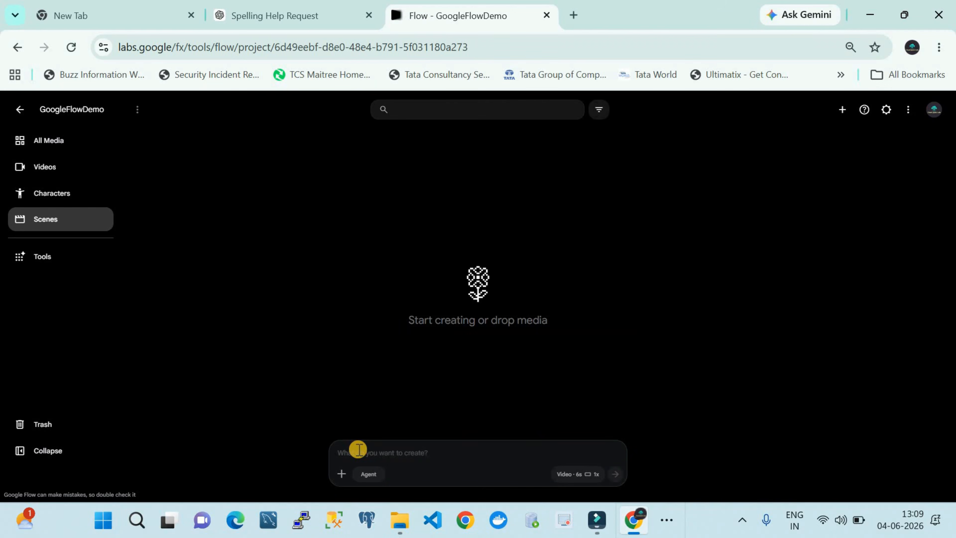
Step: Paste the scene prompt about the apple rolling underneath fruit carts and Bob bumping into a cabbage cart, and review its text
key("ctrl+v")
scroll(372, 384, "up", 2)
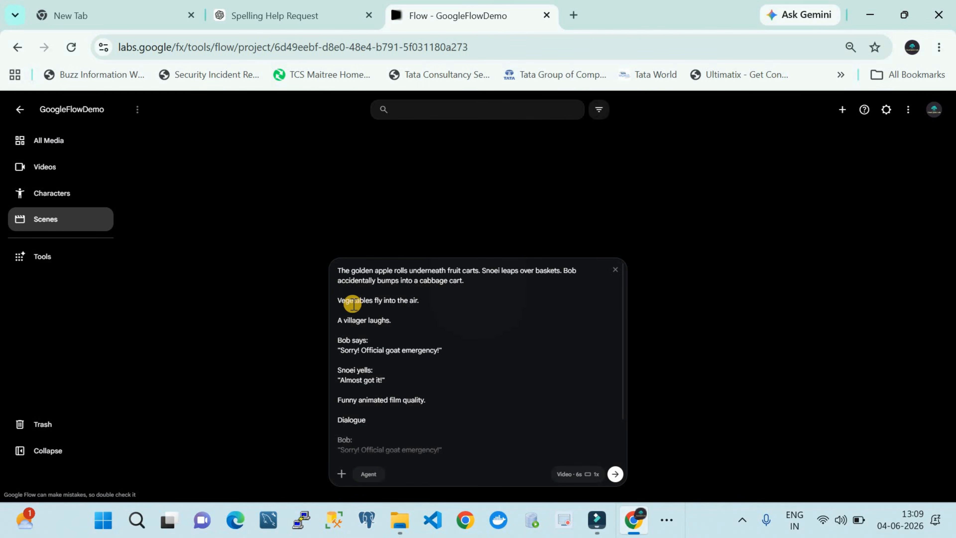
left_click_drag(337, 267, 367, 423)
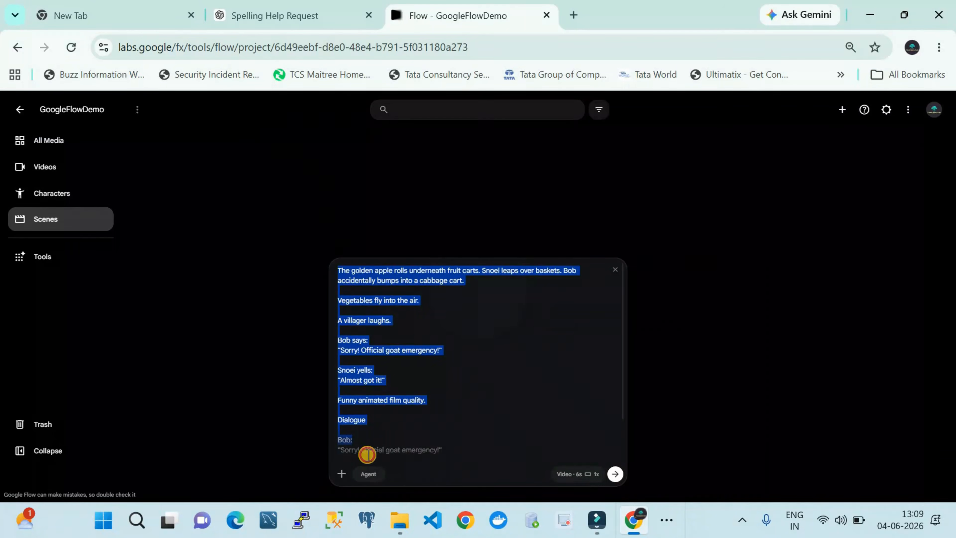
left_click_drag(367, 453, 371, 465)
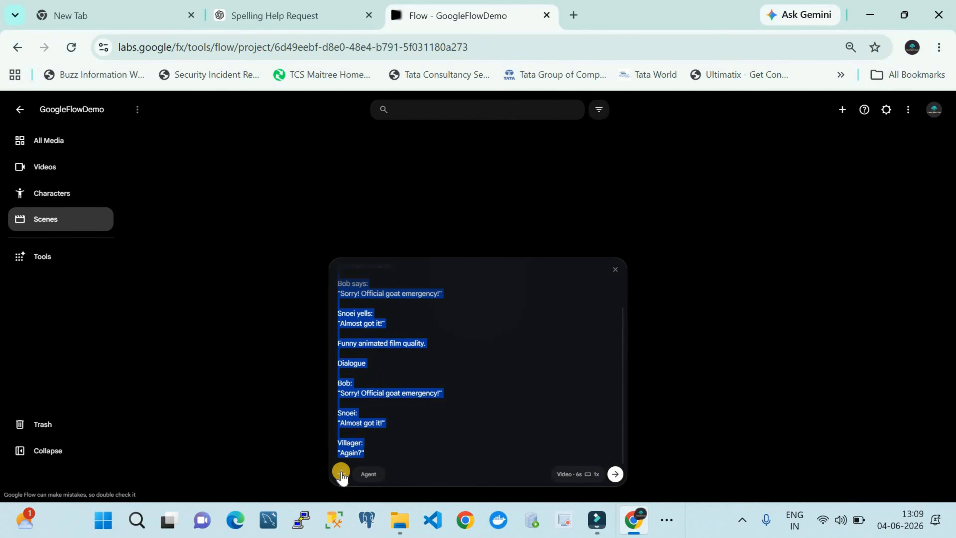
left_click(385, 431)
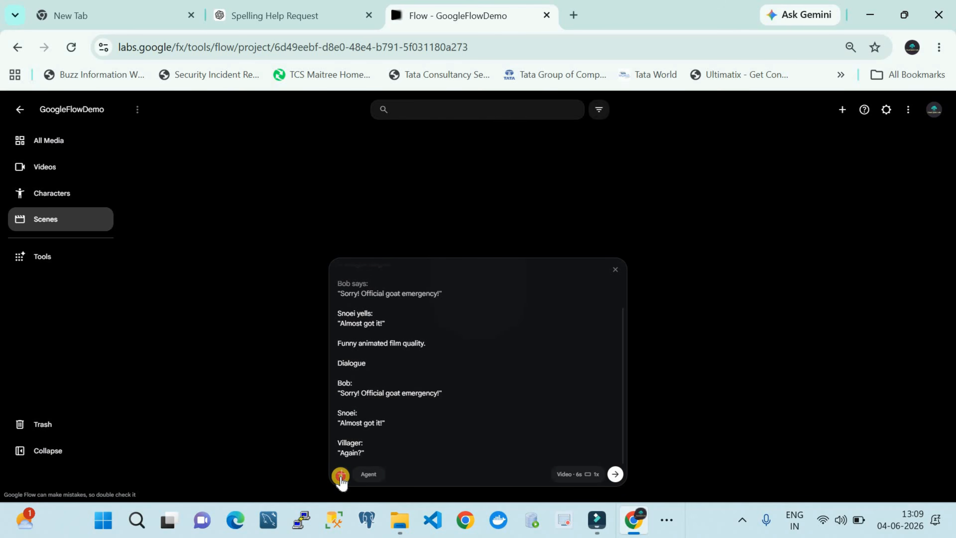
Step: Attach the Snoei and Bob characters to the cabbage cart scene prompt
left_click(341, 475)
left_click(308, 205)
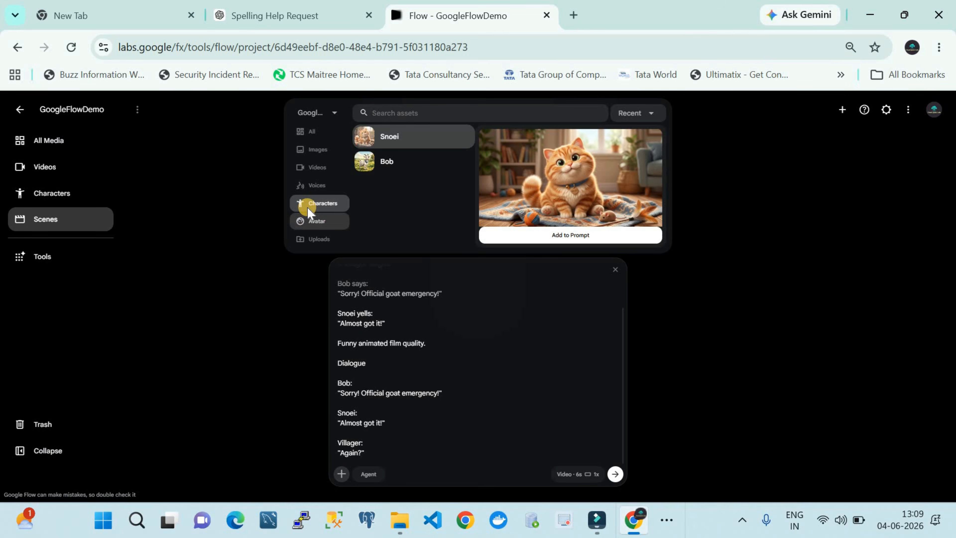
left_click(410, 140)
left_click(340, 475)
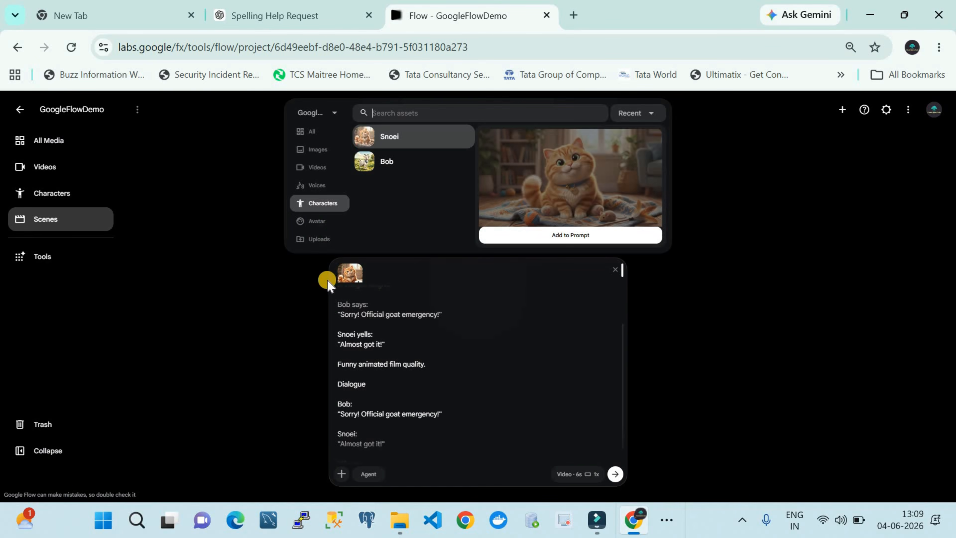
left_click(335, 199)
left_click(401, 162)
left_click(519, 227)
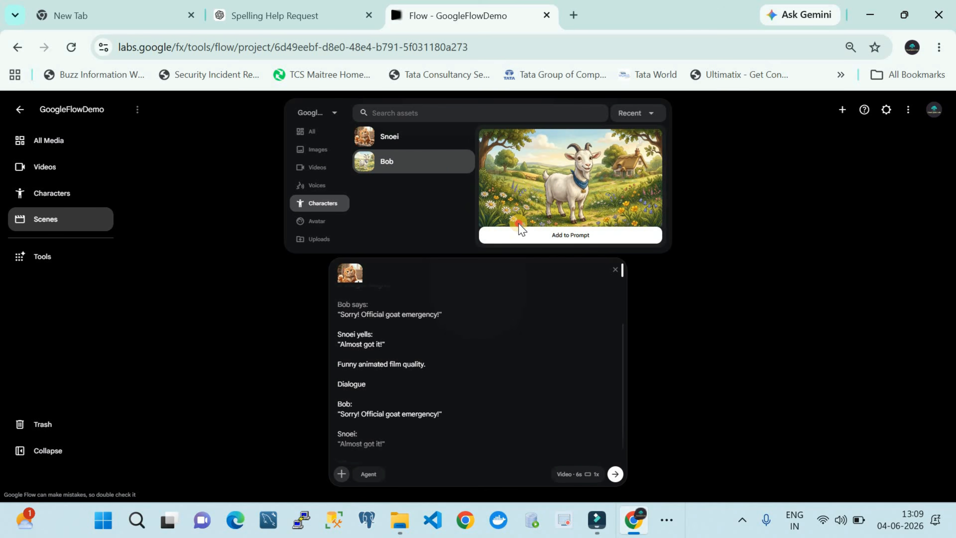
Step: Generate the cabbage cart scene as one 6-second 16:9 Omni Flash video, and play the scene-4 video
left_click(579, 475)
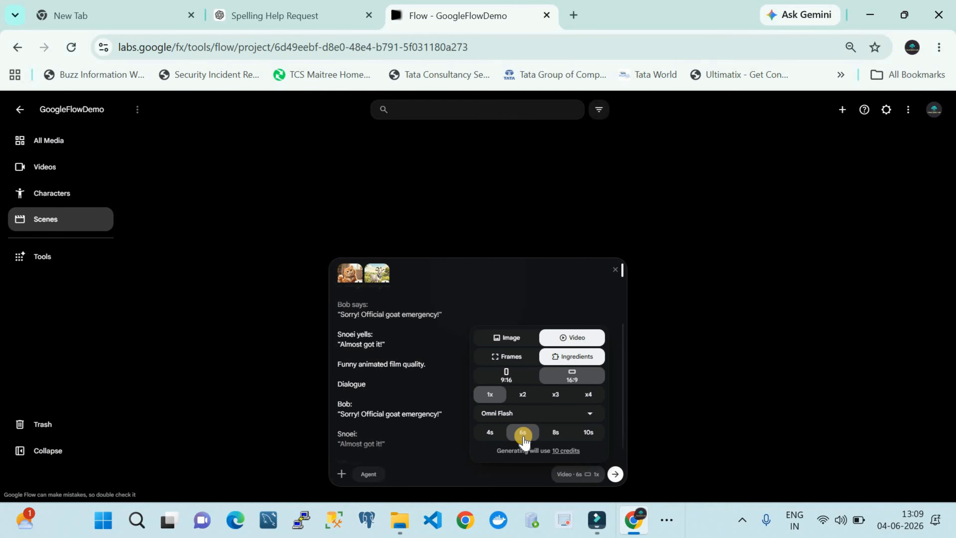
left_click(617, 475)
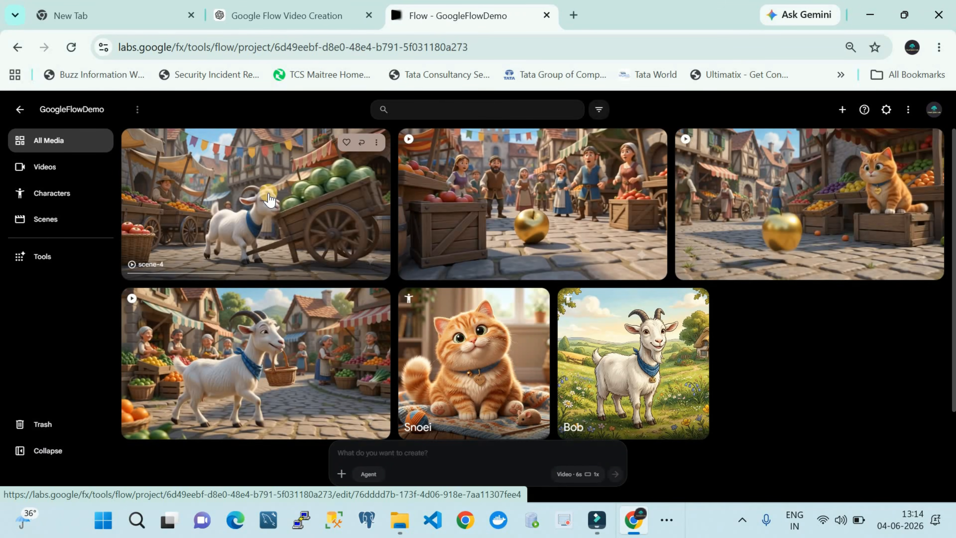
left_click(246, 184)
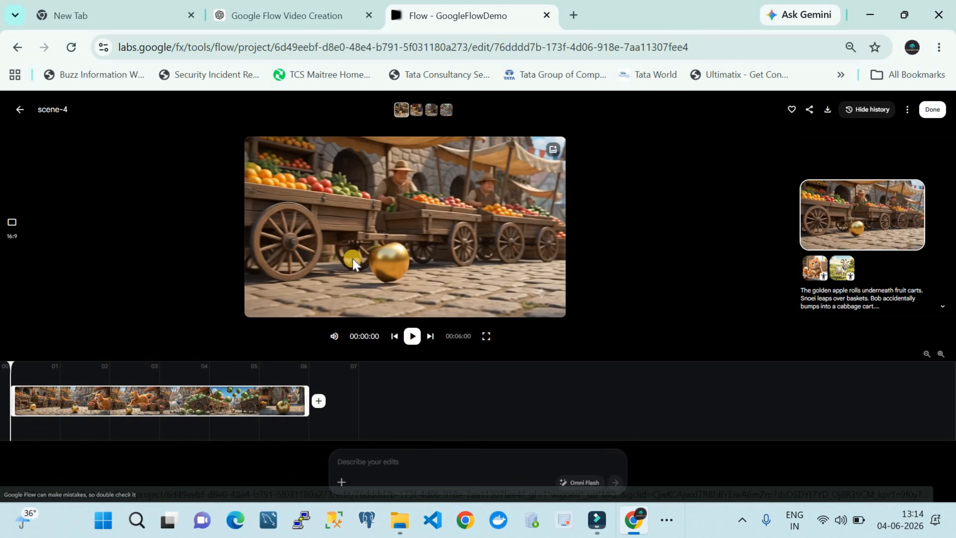
left_click(409, 337)
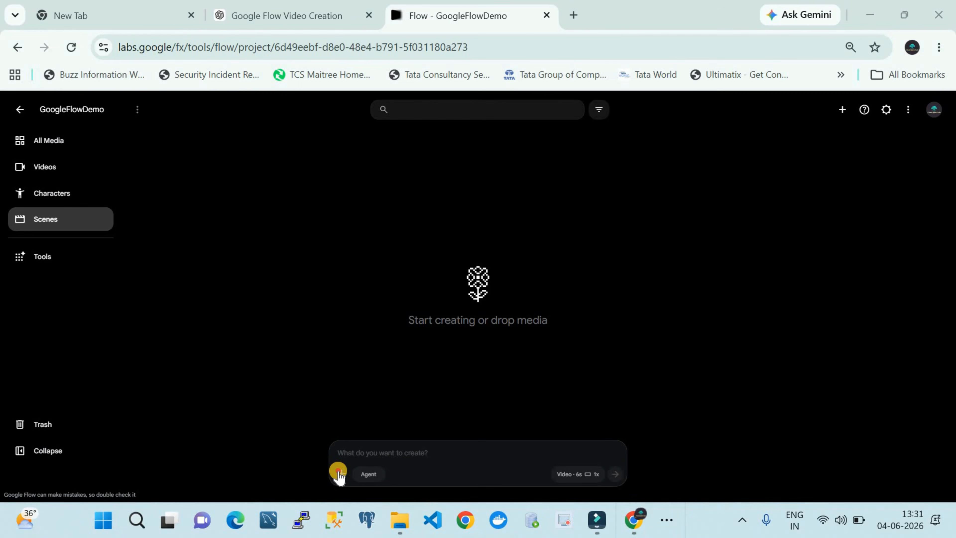
Step: Attach the Snoei and Bob characters to the empty prompt for scene 5
left_click(338, 472)
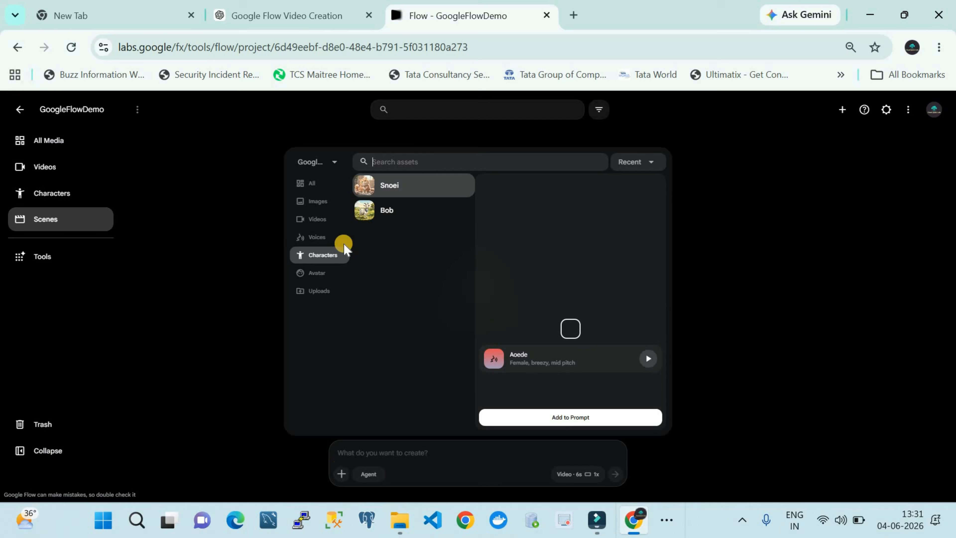
left_click(400, 182)
left_click(340, 473)
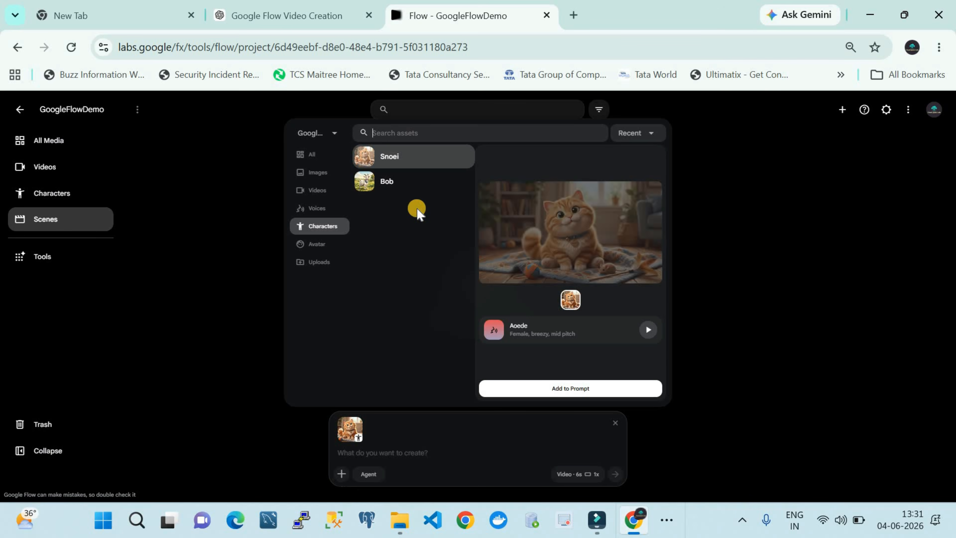
left_click(395, 184)
left_click(510, 386)
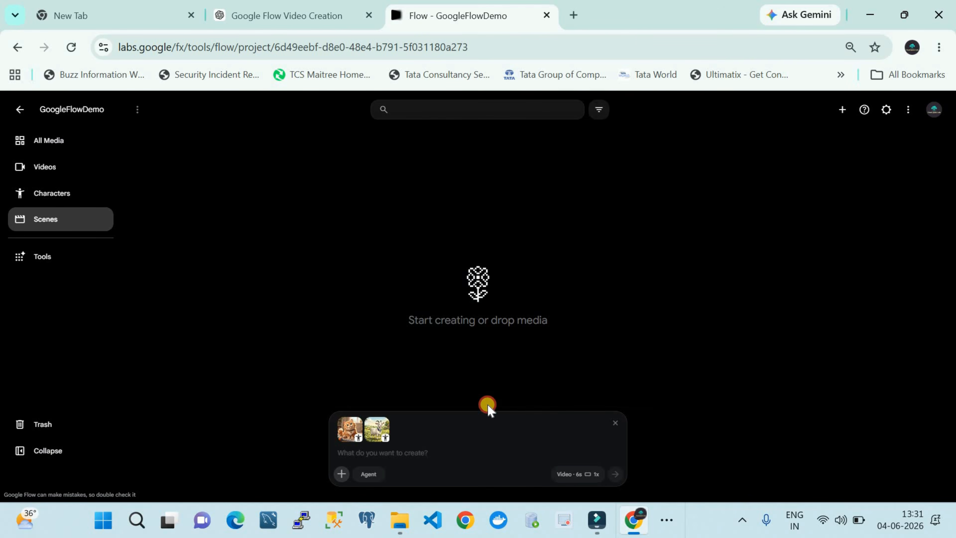
Step: Paste the scene prompt about the aerial drone view of the marketplace chase and the shortcut dialogue, and review its text
key("ctrl+v")
scroll(421, 377, "up", 3)
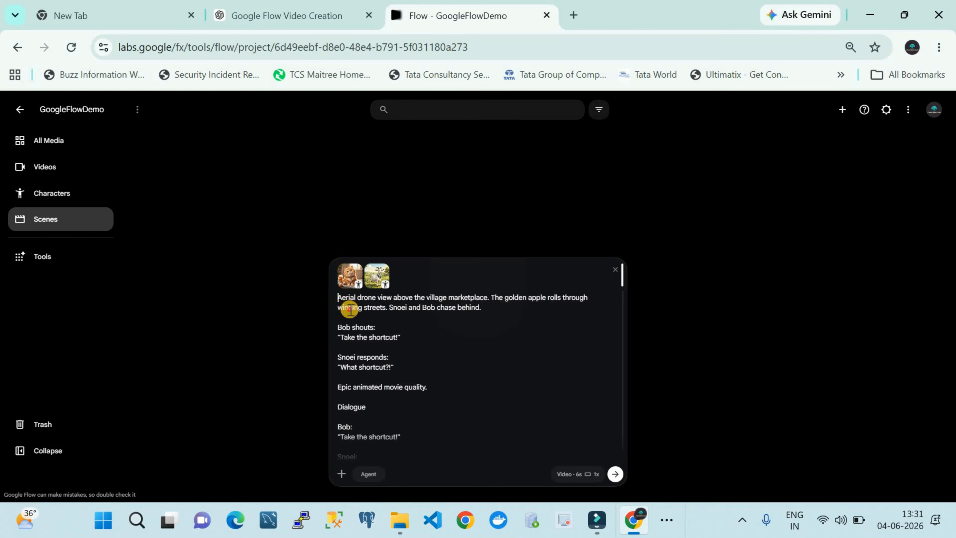
left_click_drag(349, 310, 411, 463)
scroll(406, 396, "down", 1)
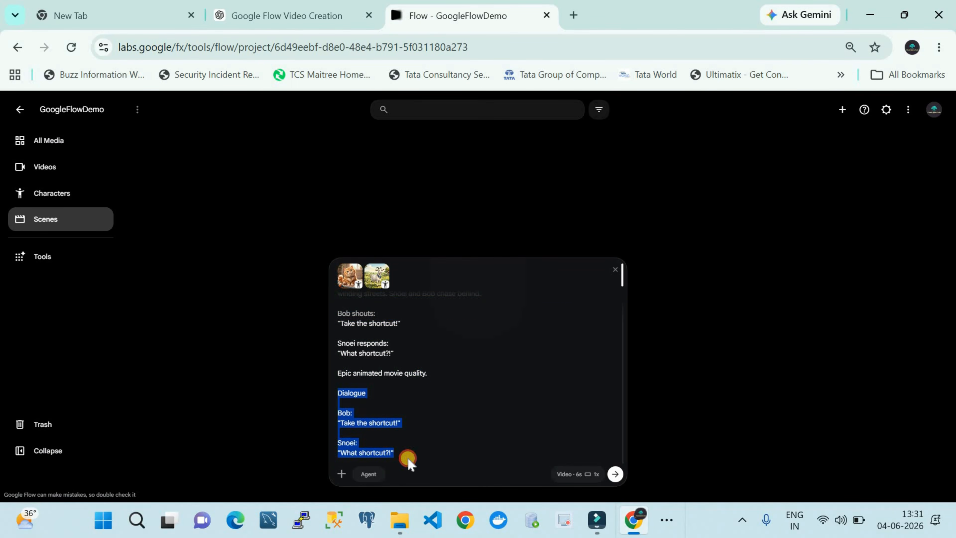
Step: Generate the drone-view marketplace scene as one 6-second 16:9 Omni Flash video, and play the resulting video
left_click(599, 474)
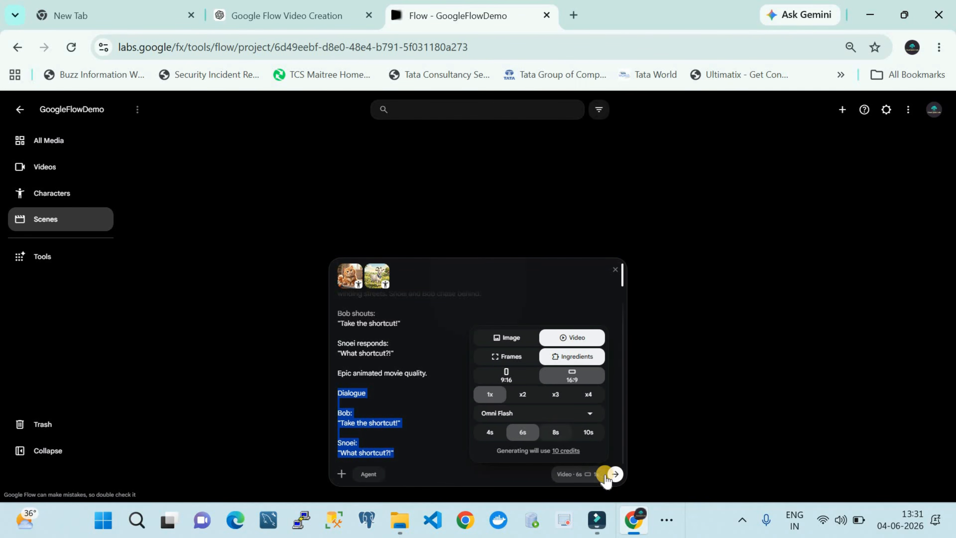
left_click(616, 475)
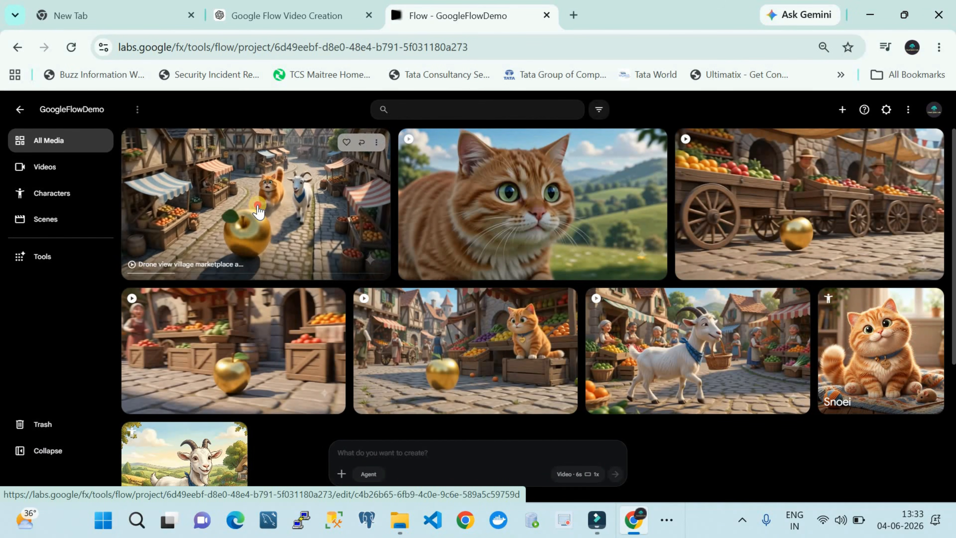
left_click(258, 211)
left_click(412, 336)
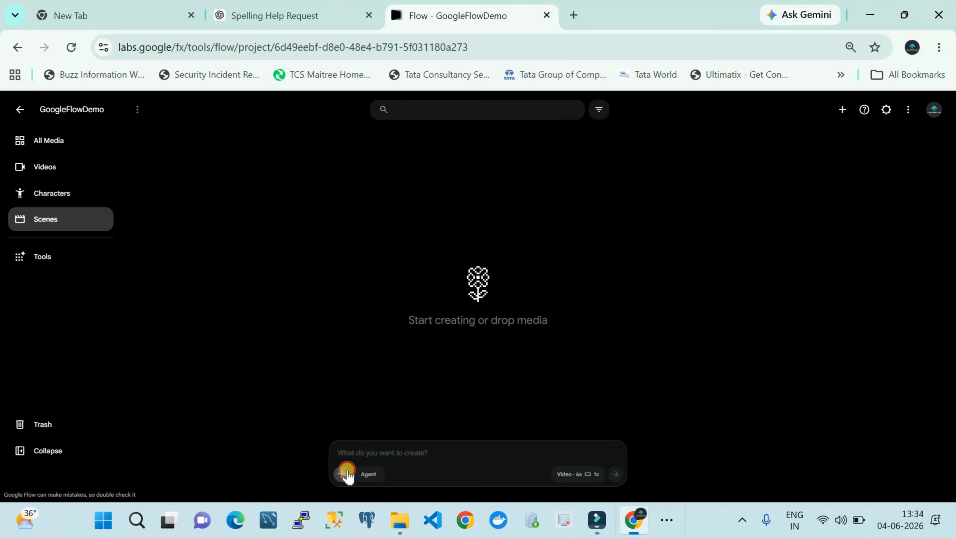
Step: Attach the Snoei and Bob characters to the empty prompt for scene 6
left_click(346, 472)
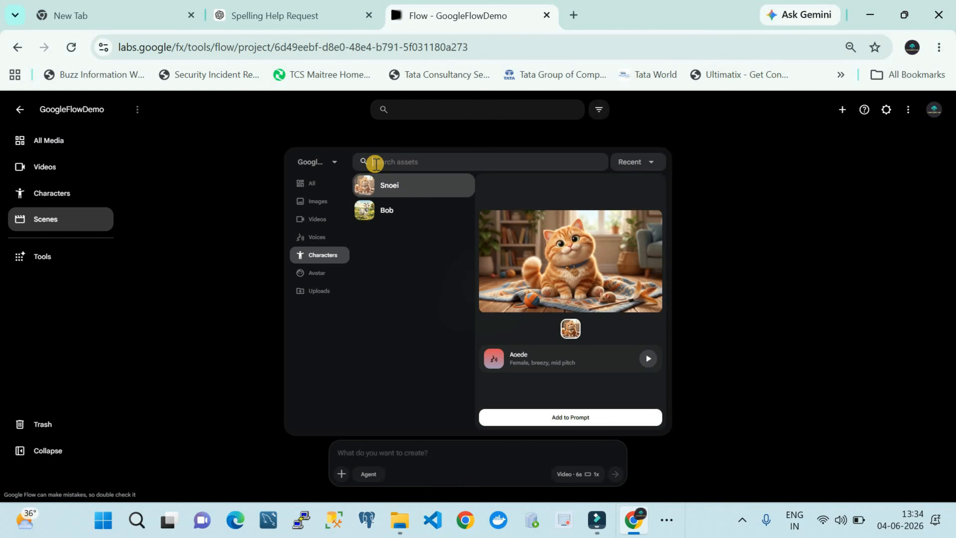
left_click(391, 186)
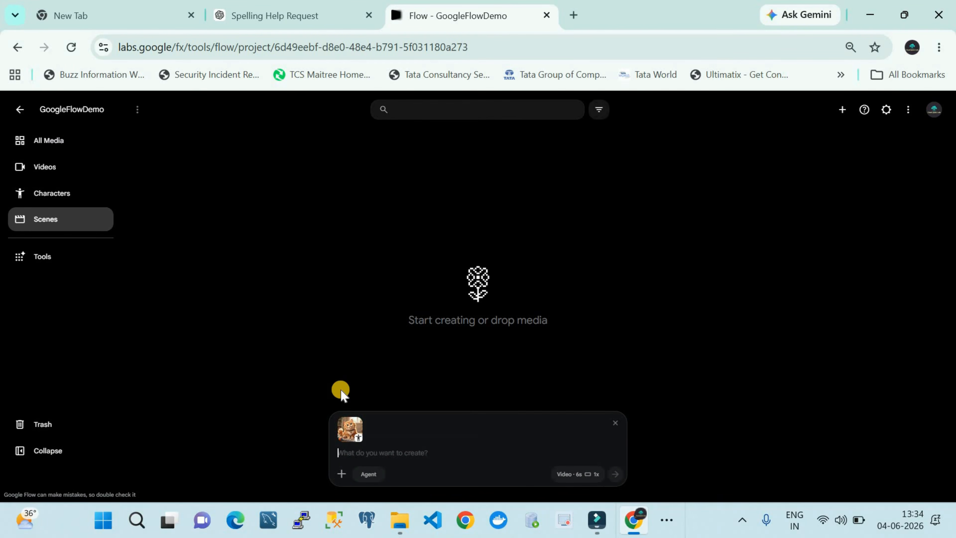
left_click(339, 474)
left_click(390, 181)
left_click(535, 387)
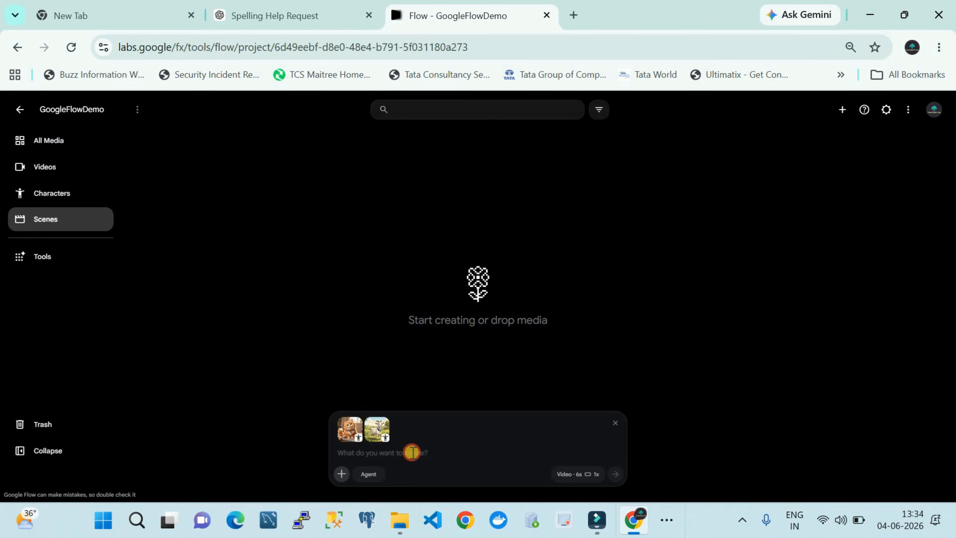
Step: Paste the scene prompt about the golden apple stopping in the village fountain and starting to glow, and review its text and dialogue
key("ctrl+v")
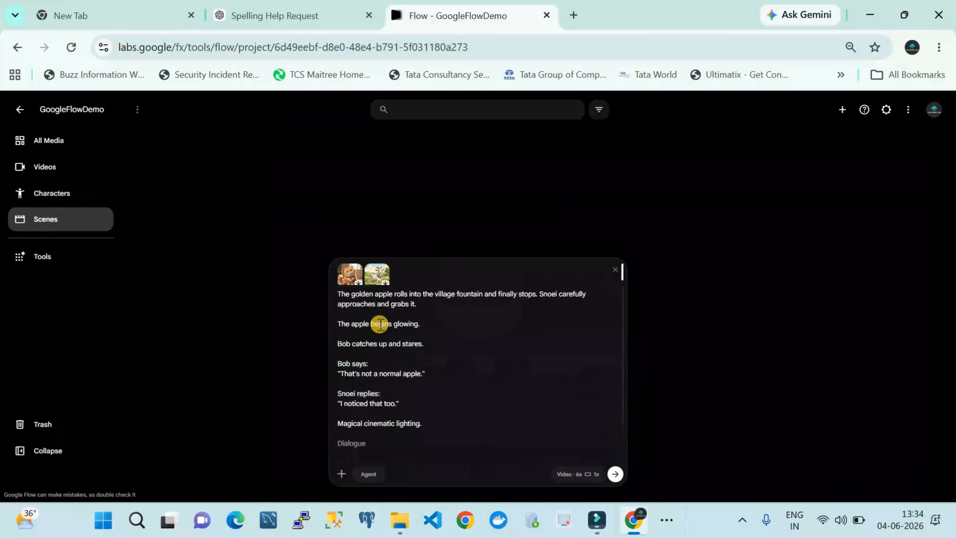
left_click_drag(338, 294, 421, 391)
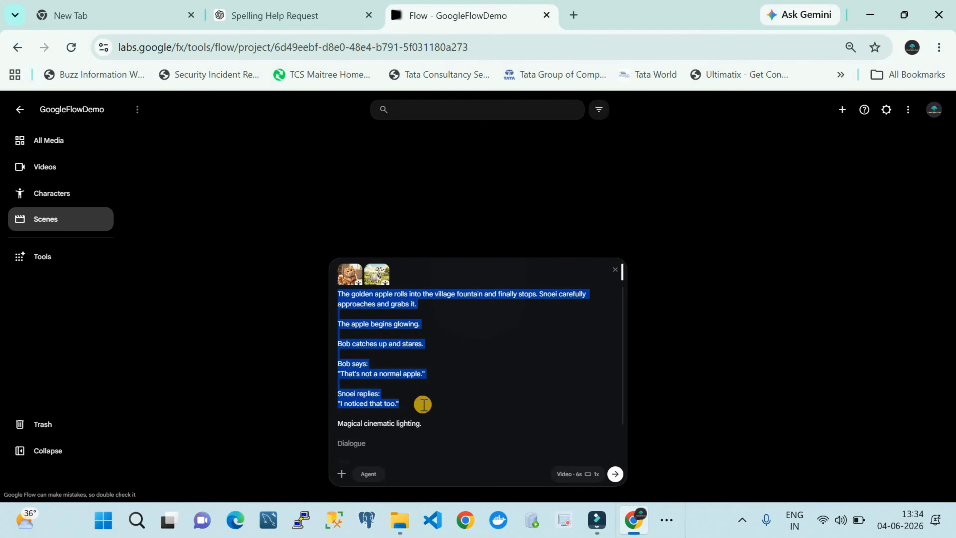
scroll(423, 404, "down", 2)
left_click_drag(338, 375, 418, 374)
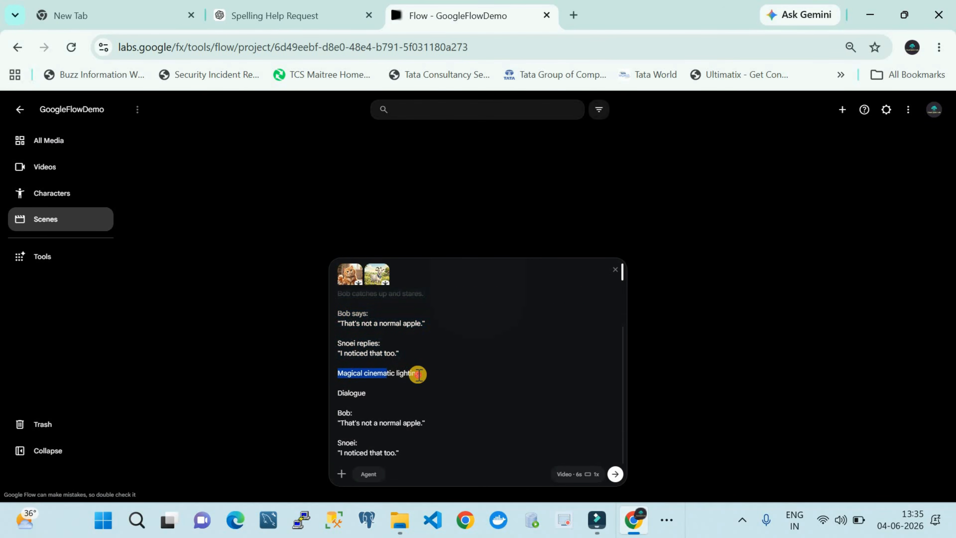
left_click_drag(338, 393, 382, 466)
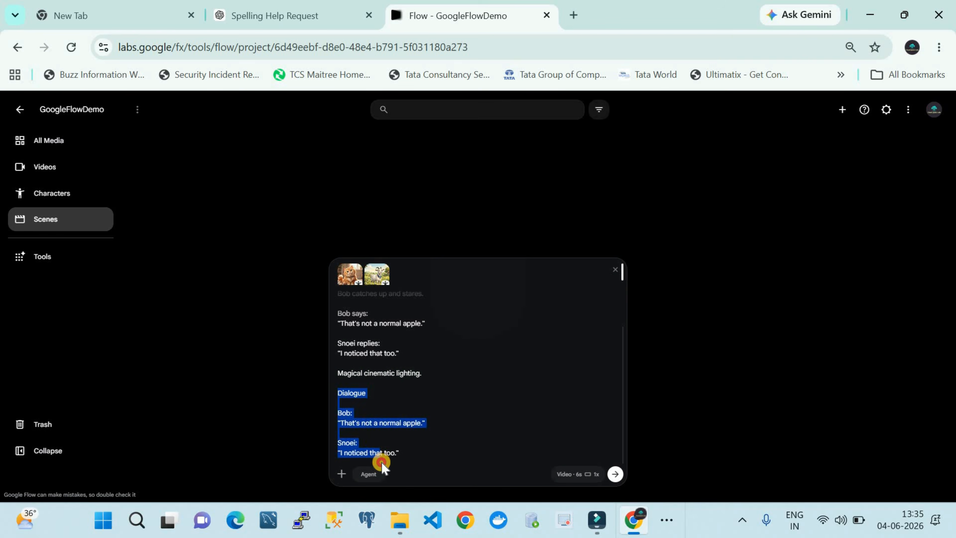
Step: Generate the glowing apple fountain scene as one 6-second 16:9 Omni Flash video, and play the resulting video
left_click(575, 475)
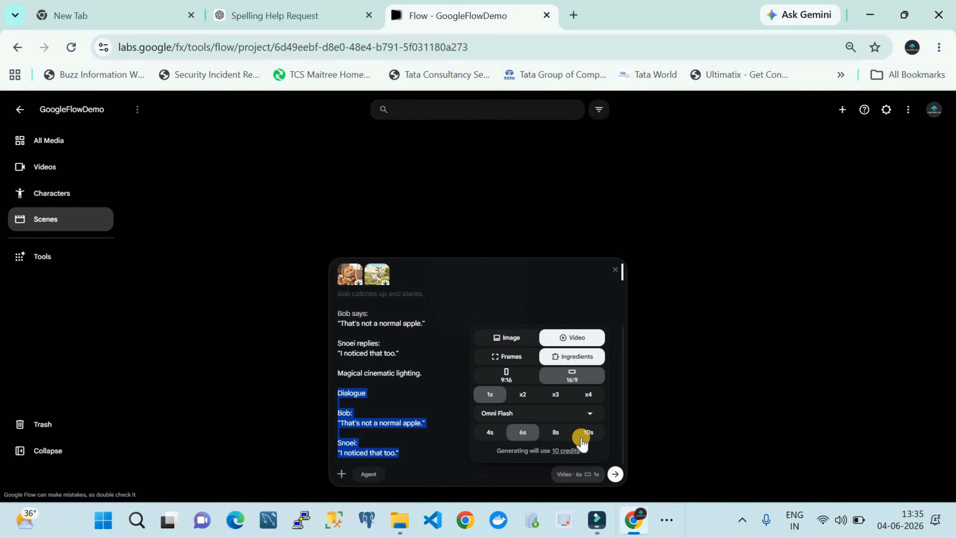
left_click(616, 474)
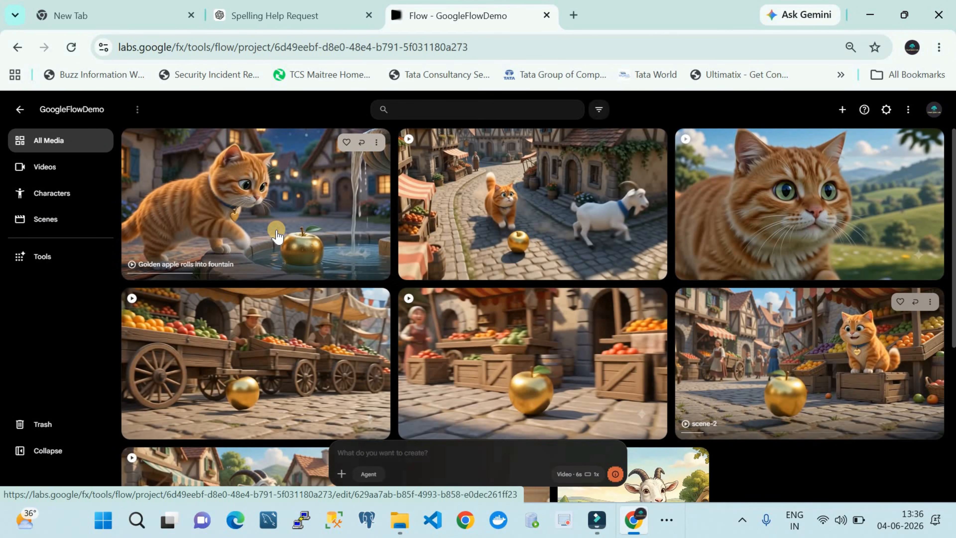
left_click(251, 214)
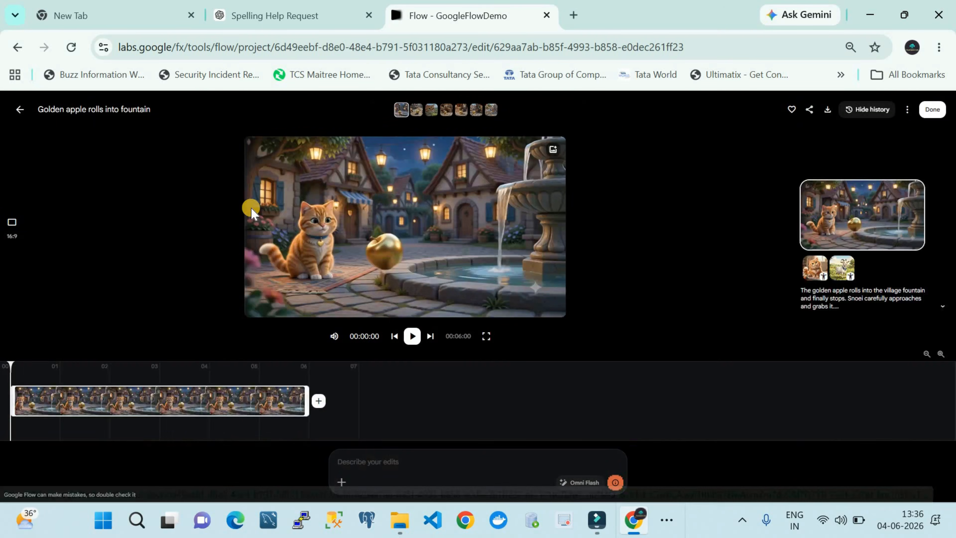
left_click(407, 336)
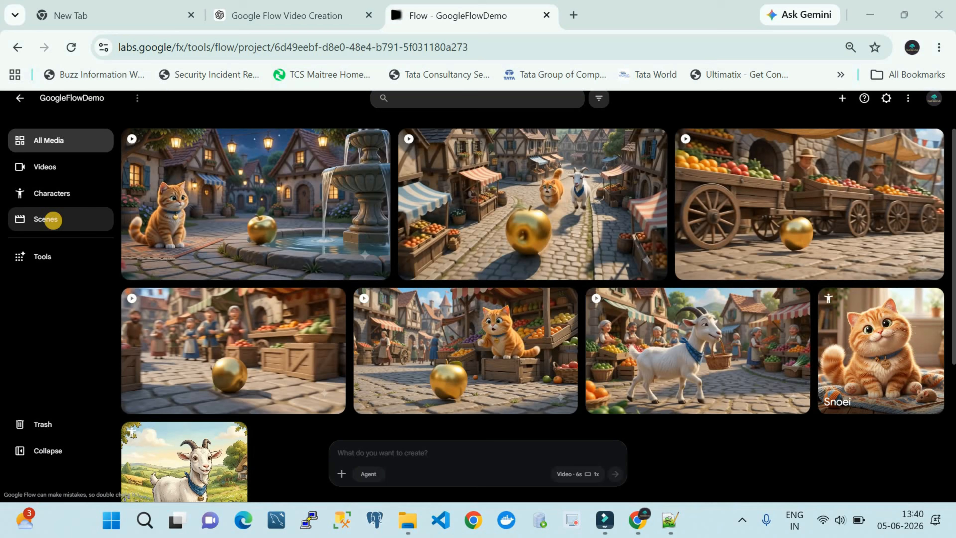
Step: Start the scene 7 prompt in the project's Scenes section and attach the Snoei and Bob characters to it
left_click(53, 220)
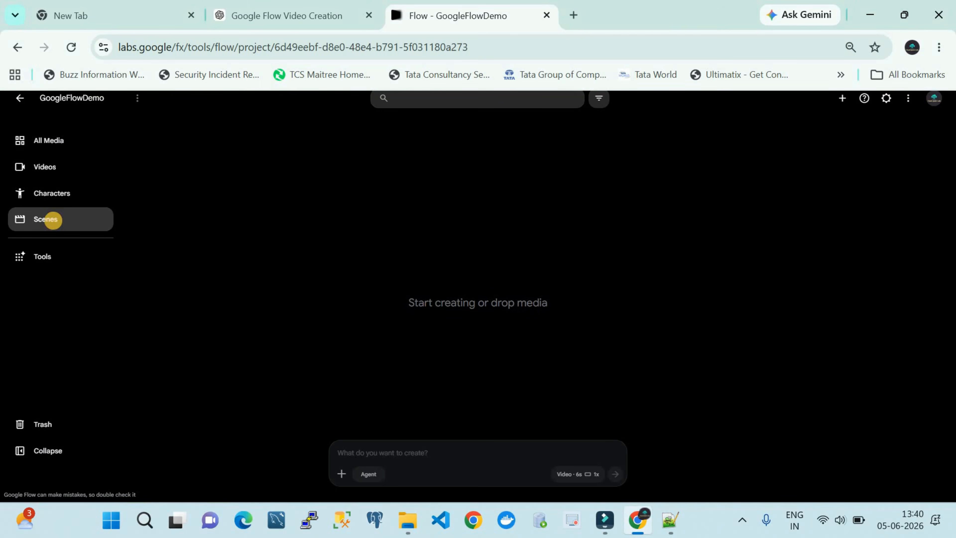
left_click(343, 475)
left_click(348, 255)
left_click(398, 192)
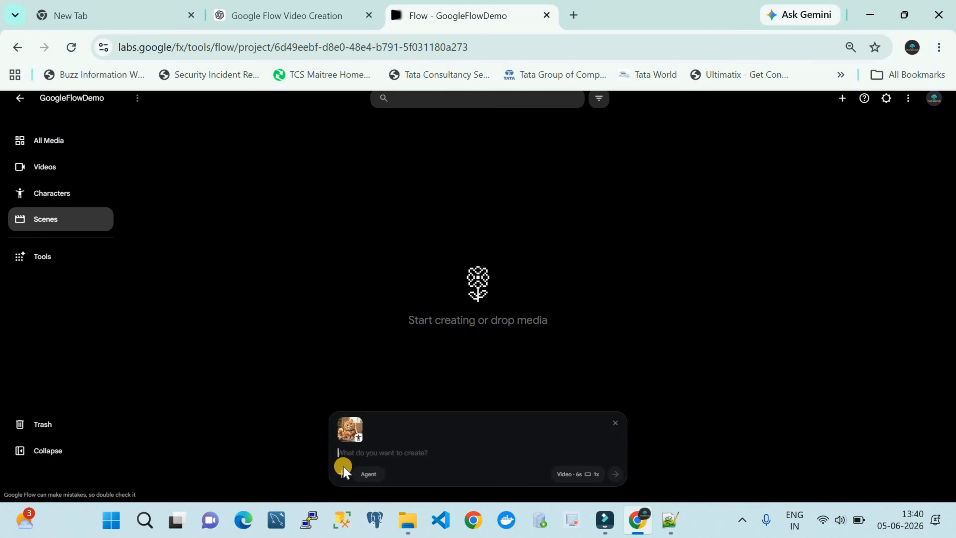
left_click(341, 474)
left_click(377, 185)
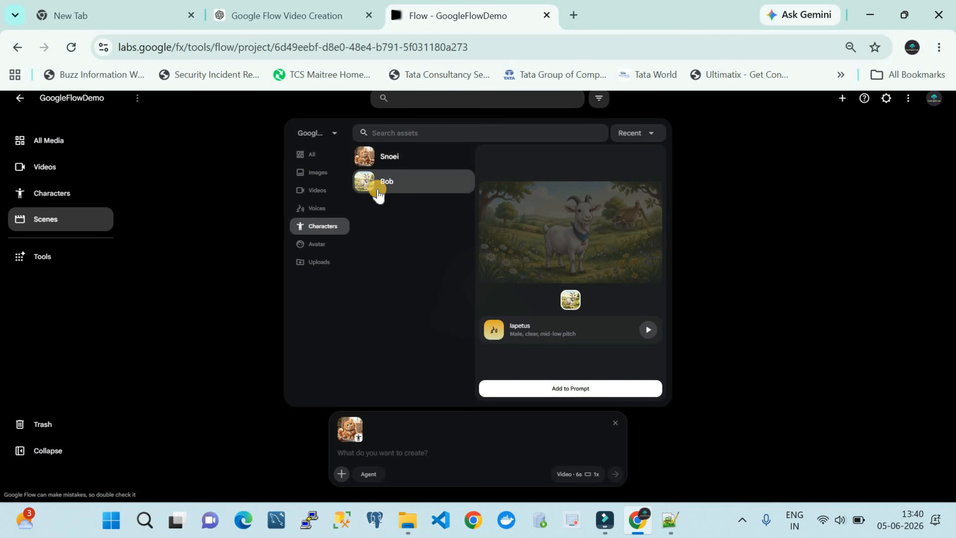
left_click(505, 388)
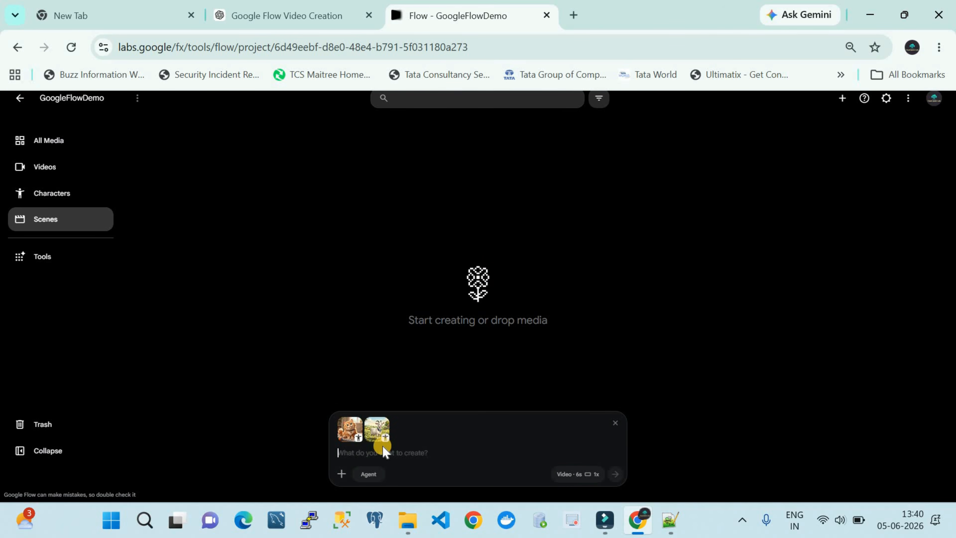
Step: Paste the climax prompt about the golden apple transforming into dozens of fresh red apples, and review its text
left_click(383, 451)
key("ctrl+v")
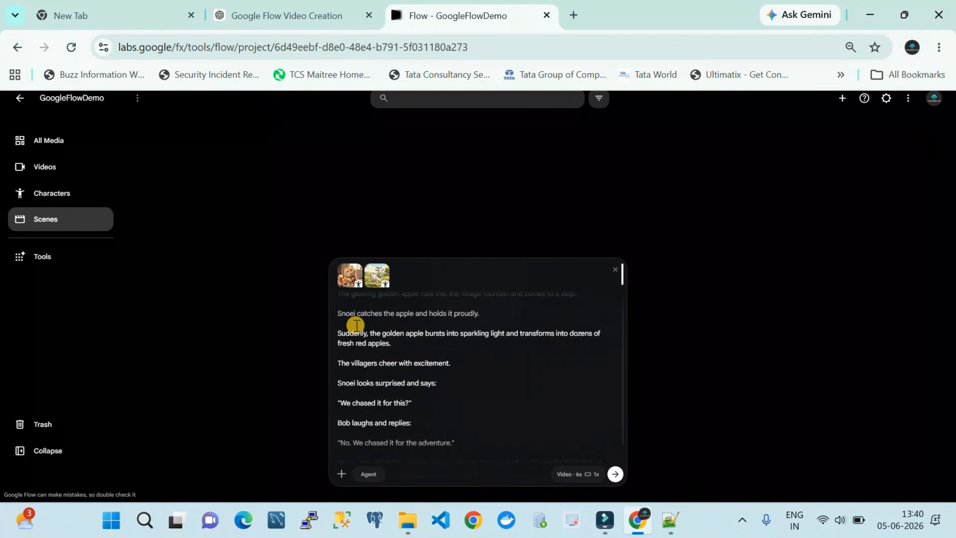
scroll(347, 321, "up", 1)
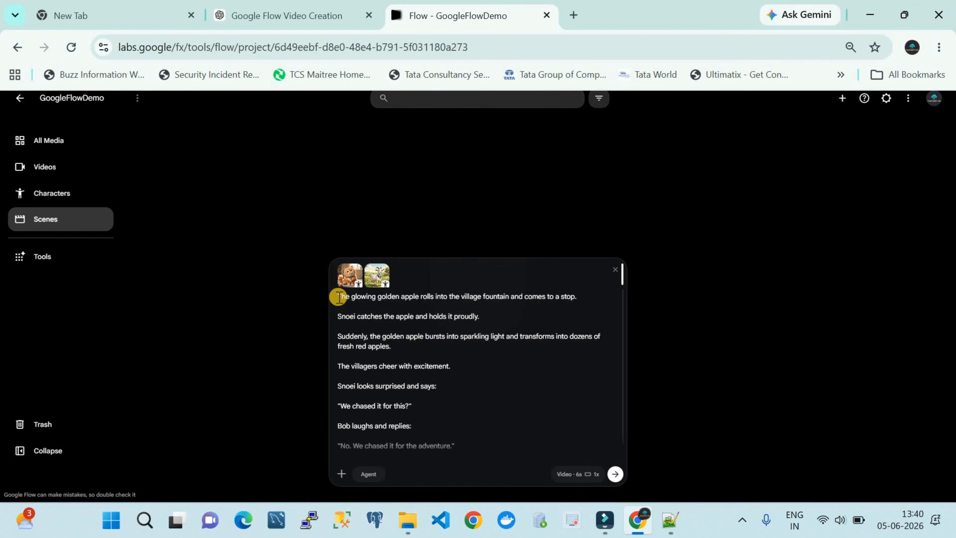
left_click_drag(379, 340, 467, 463)
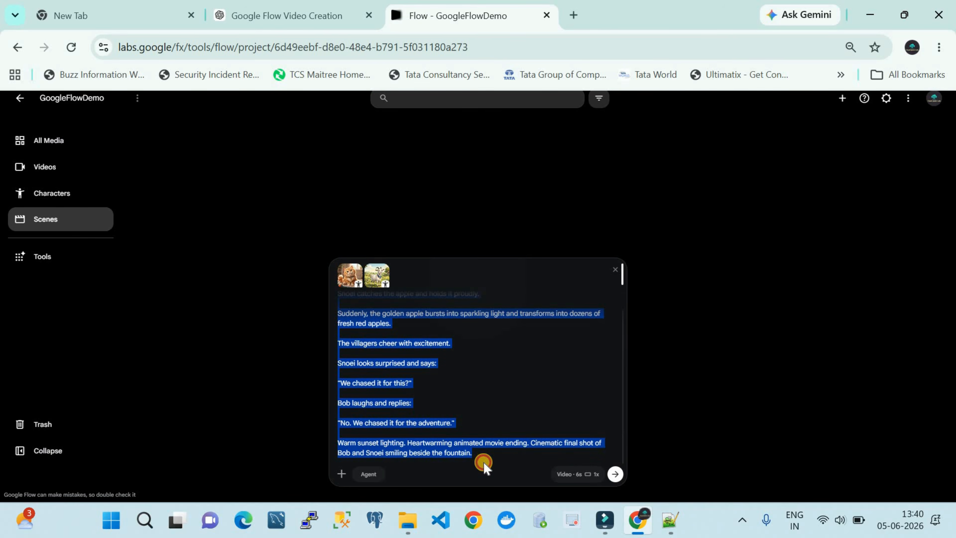
Step: Generate the climax scene as one 6-second 16:9 Omni Flash video, and play the resulting video
left_click(560, 475)
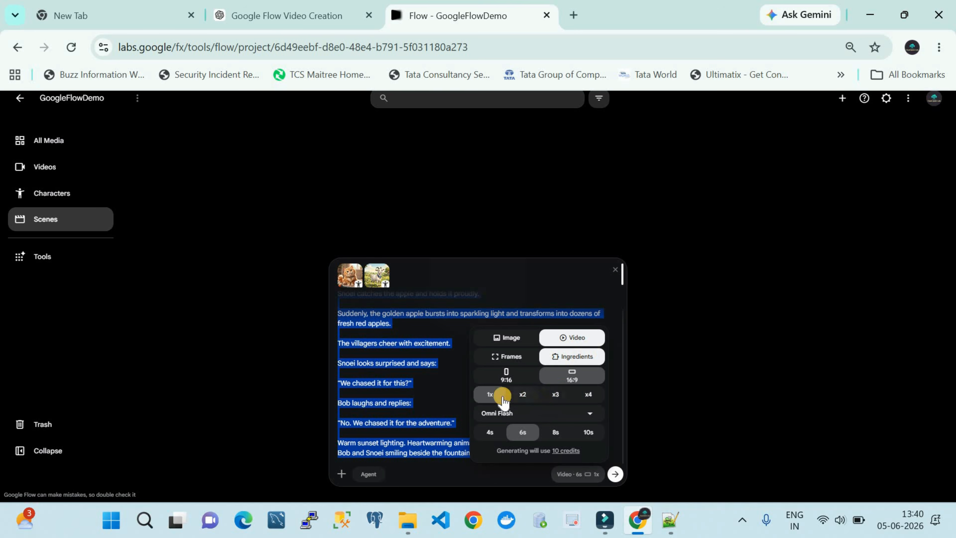
left_click(616, 475)
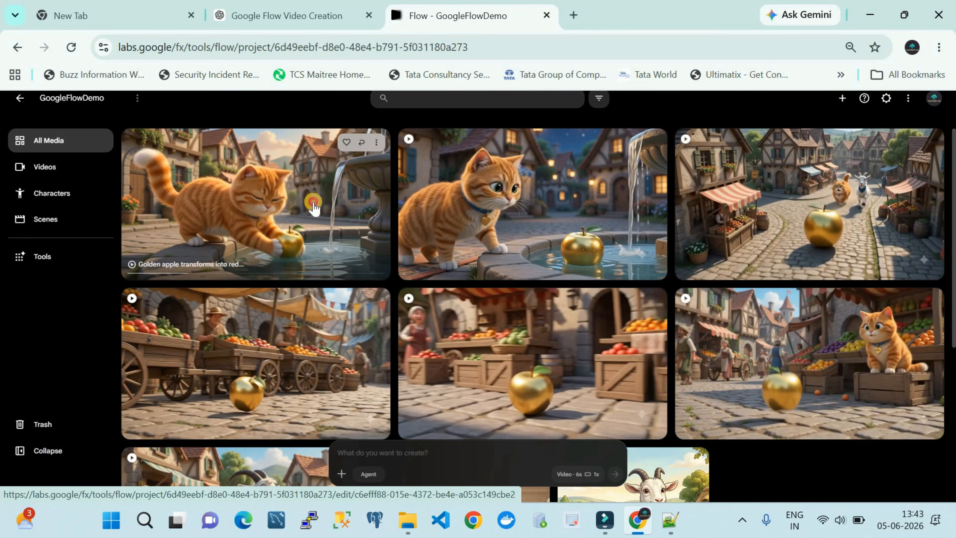
left_click(313, 209)
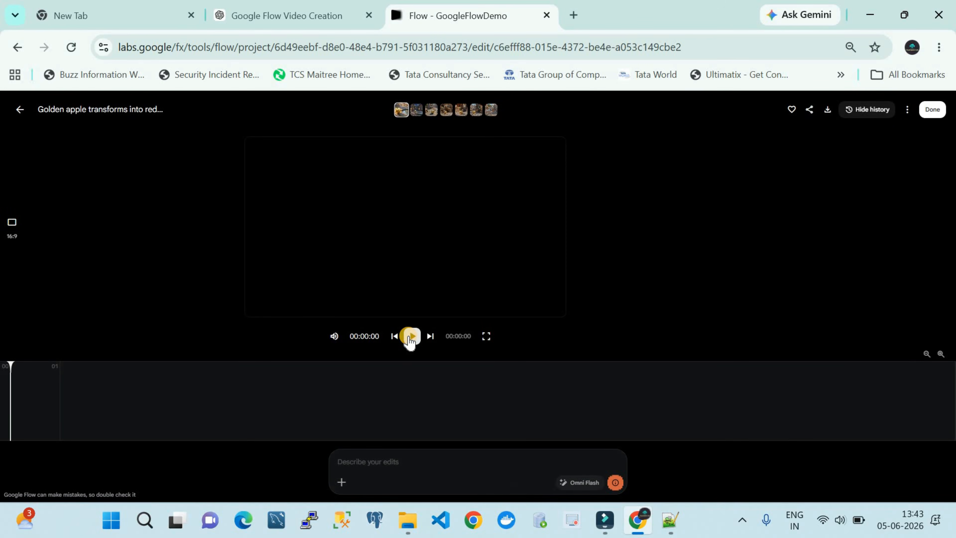
left_click(409, 339)
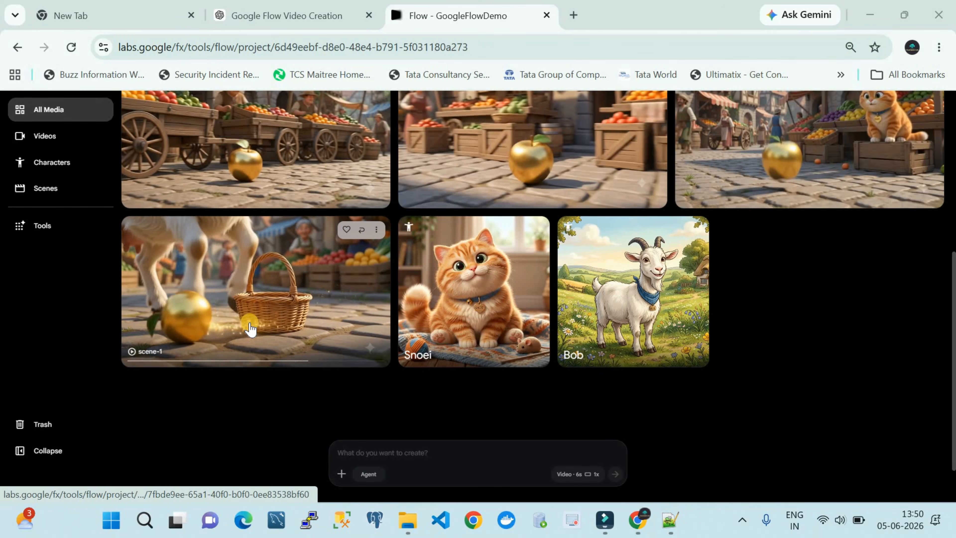
Step: Open the scene-1 video and add the scene-2 clip after it on the timeline
left_click(251, 327)
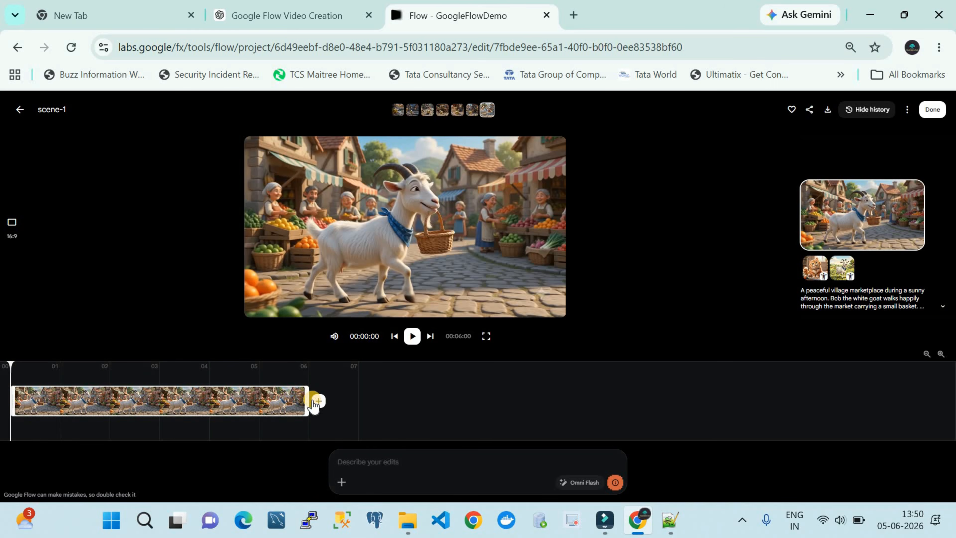
left_click(320, 401)
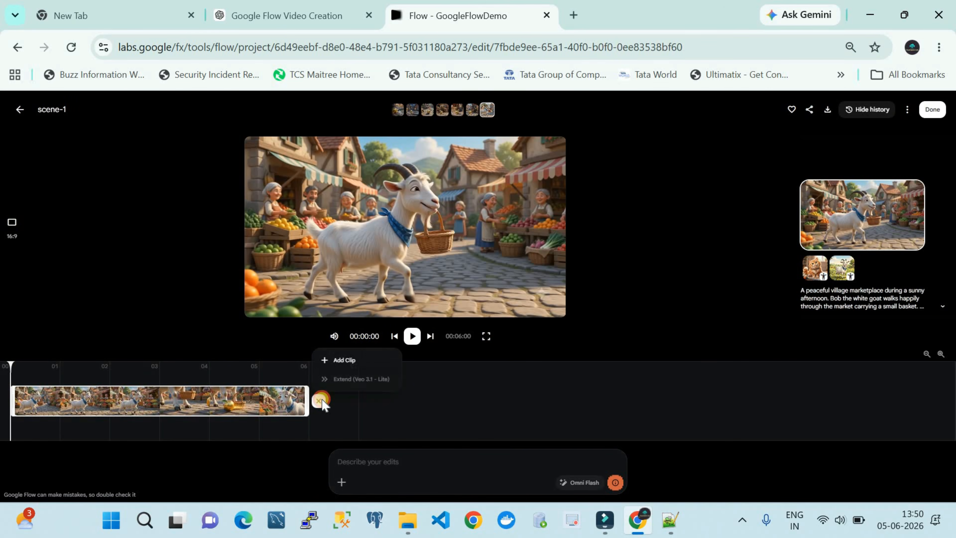
left_click(354, 361)
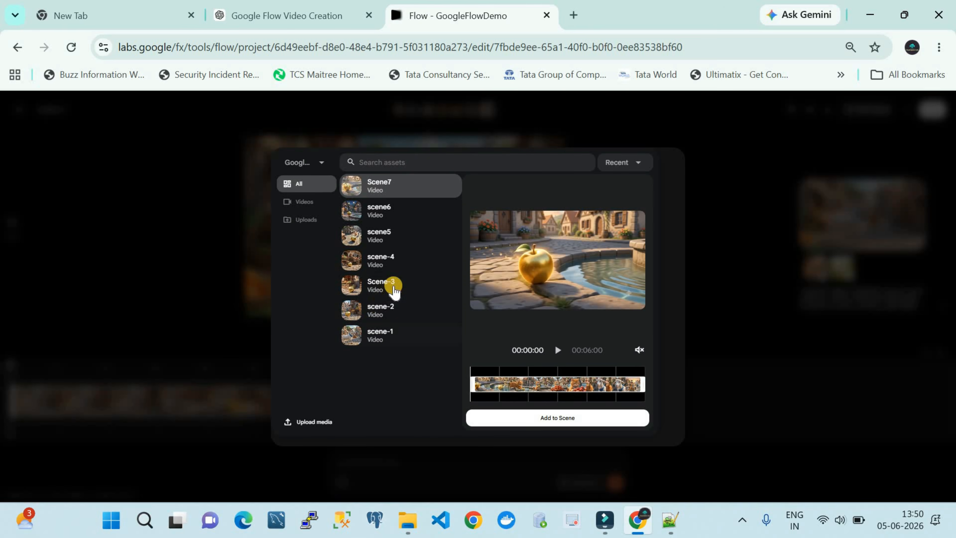
left_click(398, 312)
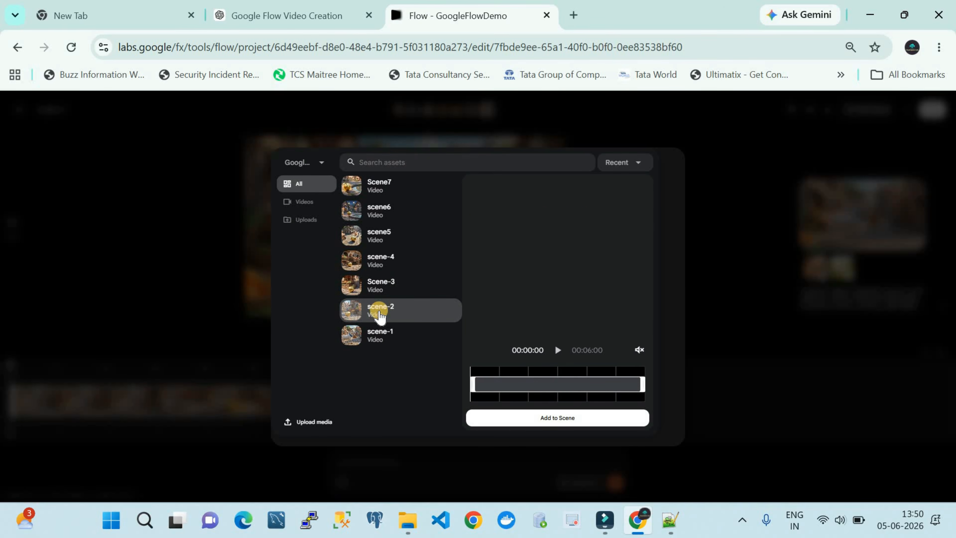
left_click(519, 417)
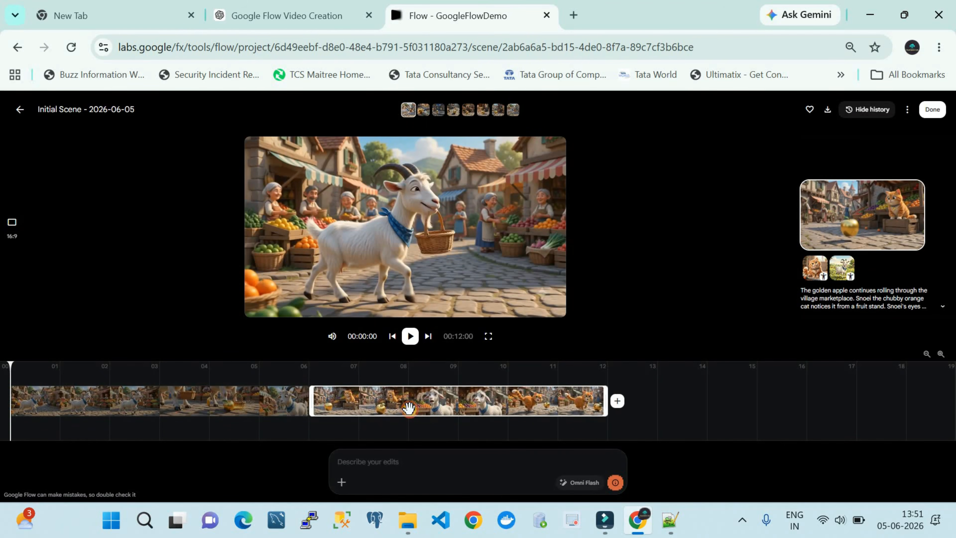
Step: Add the Scene-3 clip to the end of the combined scene's timeline
left_click(616, 401)
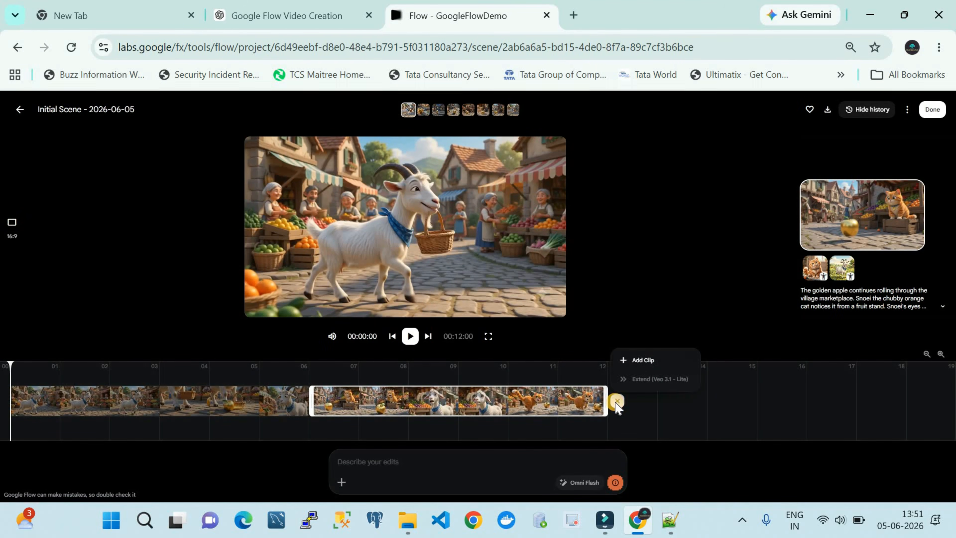
left_click(640, 362)
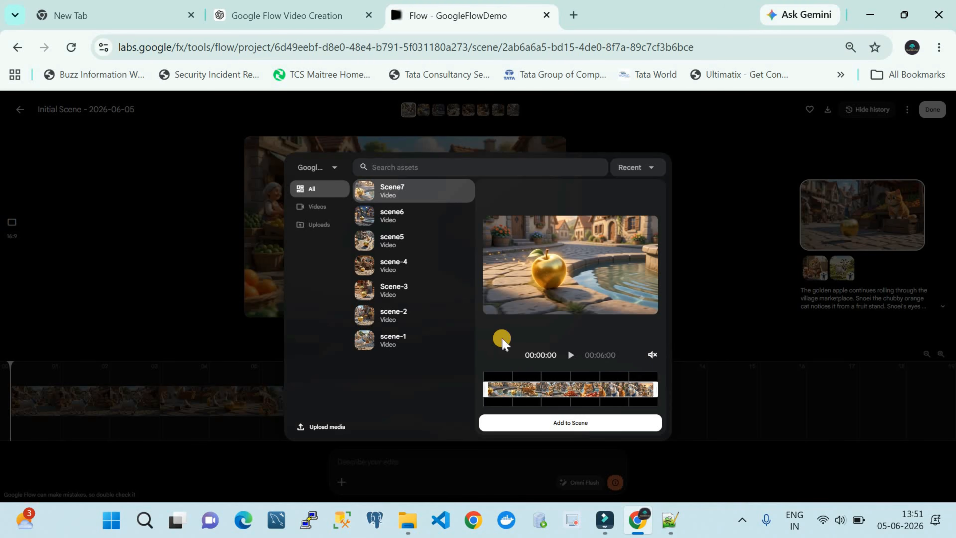
left_click(412, 296)
left_click(560, 422)
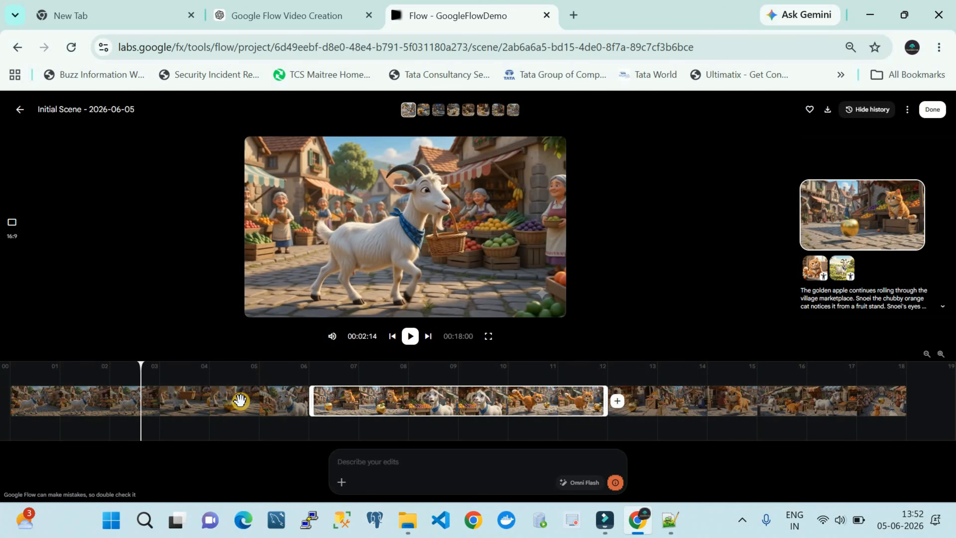
Step: Add the scene-4 clip after the Scene-3 clip at the end of the combined scene's timeline
mouse_move(794, 191)
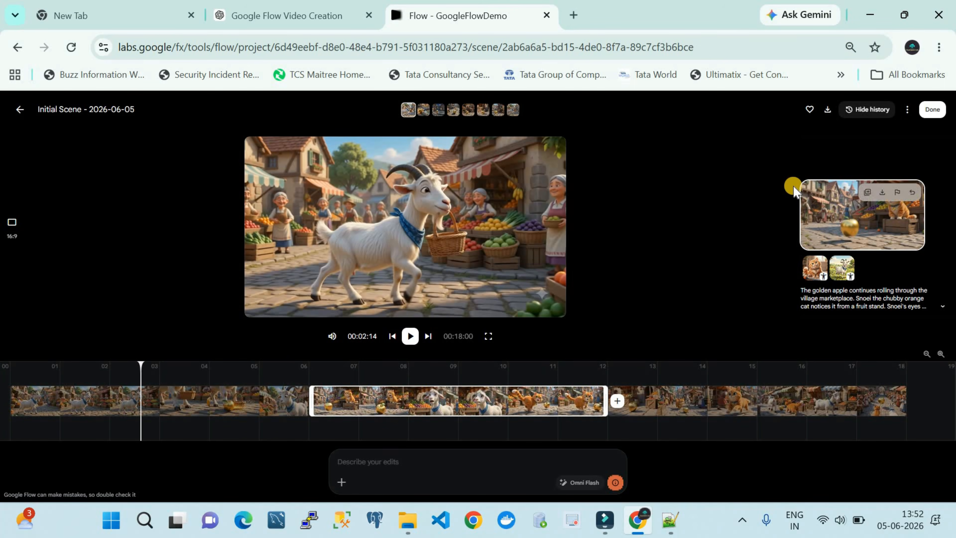
left_click(703, 397)
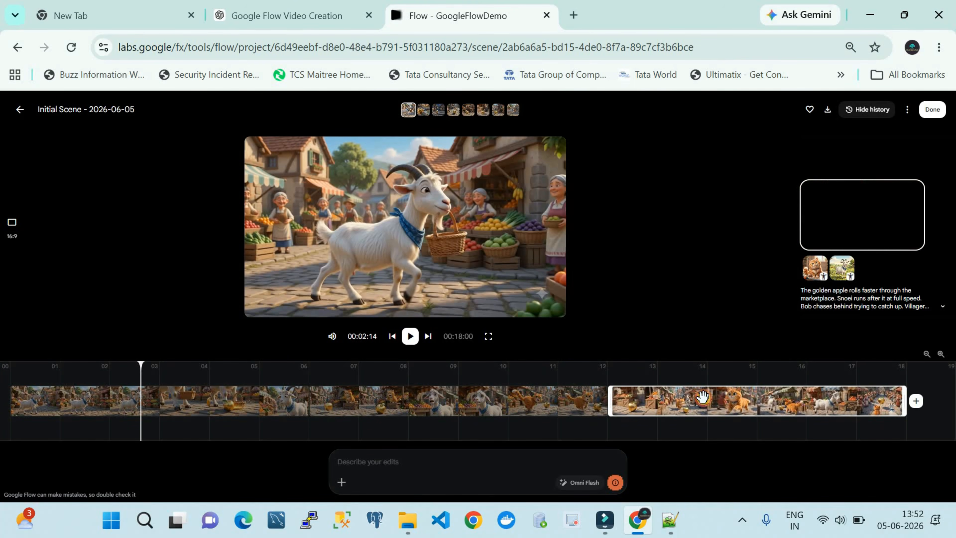
left_click(918, 402)
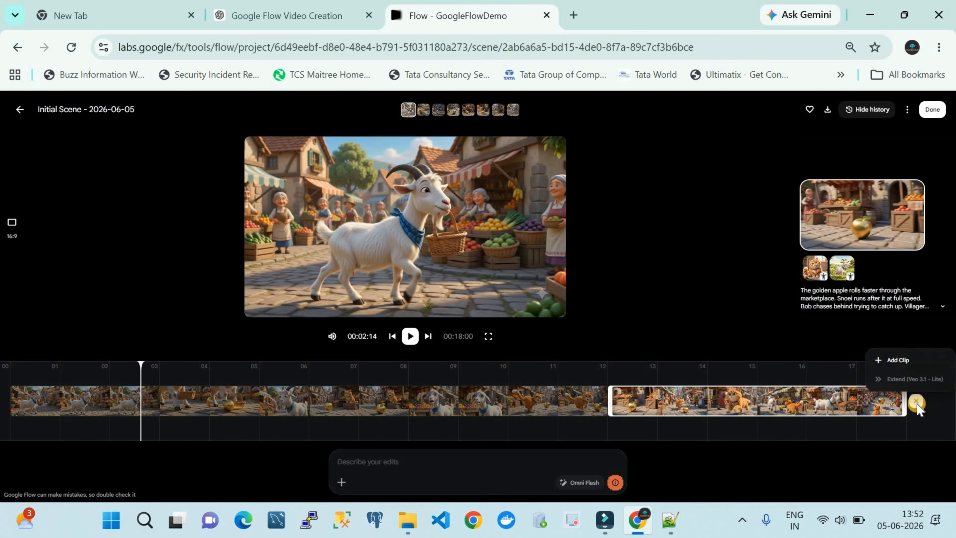
left_click(887, 361)
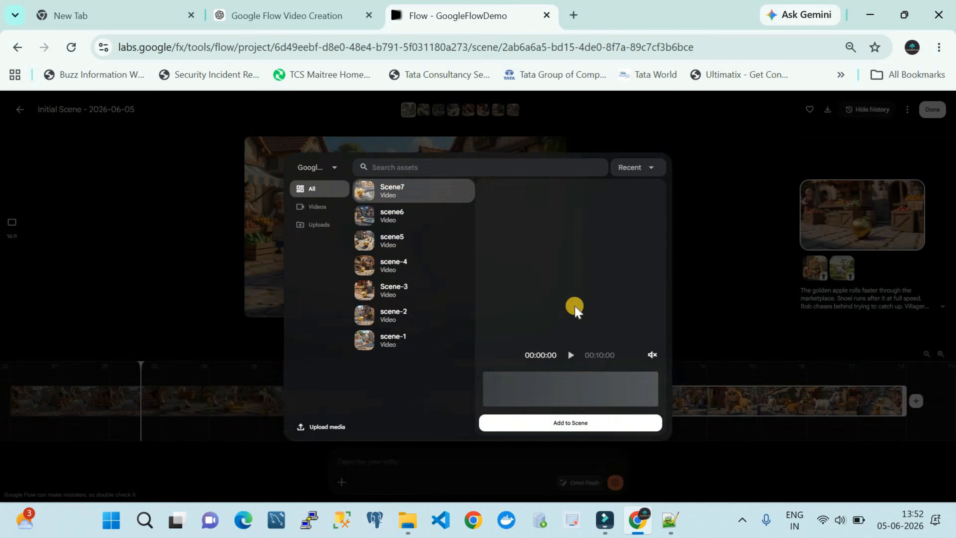
left_click(557, 418)
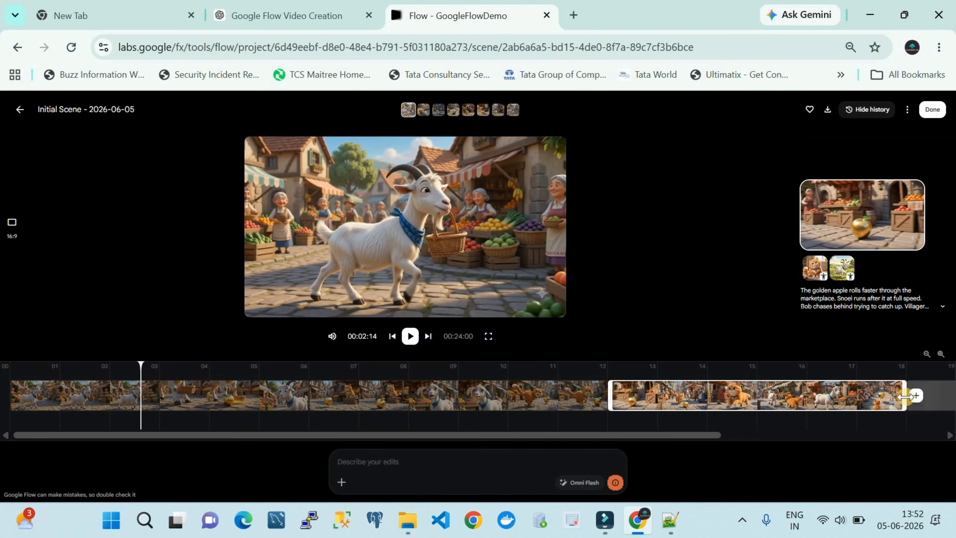
Step: Append the remaining scene5, scene6 and Scene7 clips to the timeline in order, and select the final fountain clip
left_click(921, 396)
left_click(921, 397)
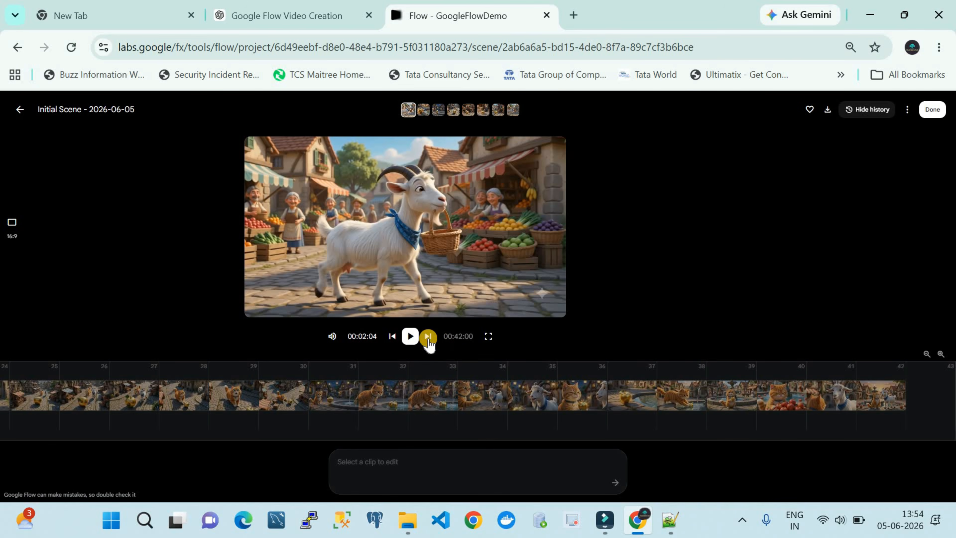
left_click(722, 402)
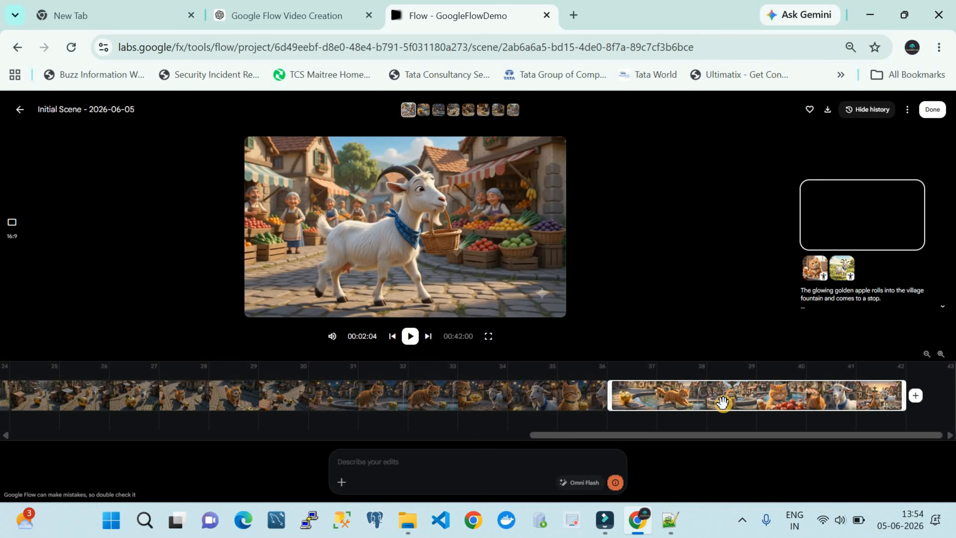